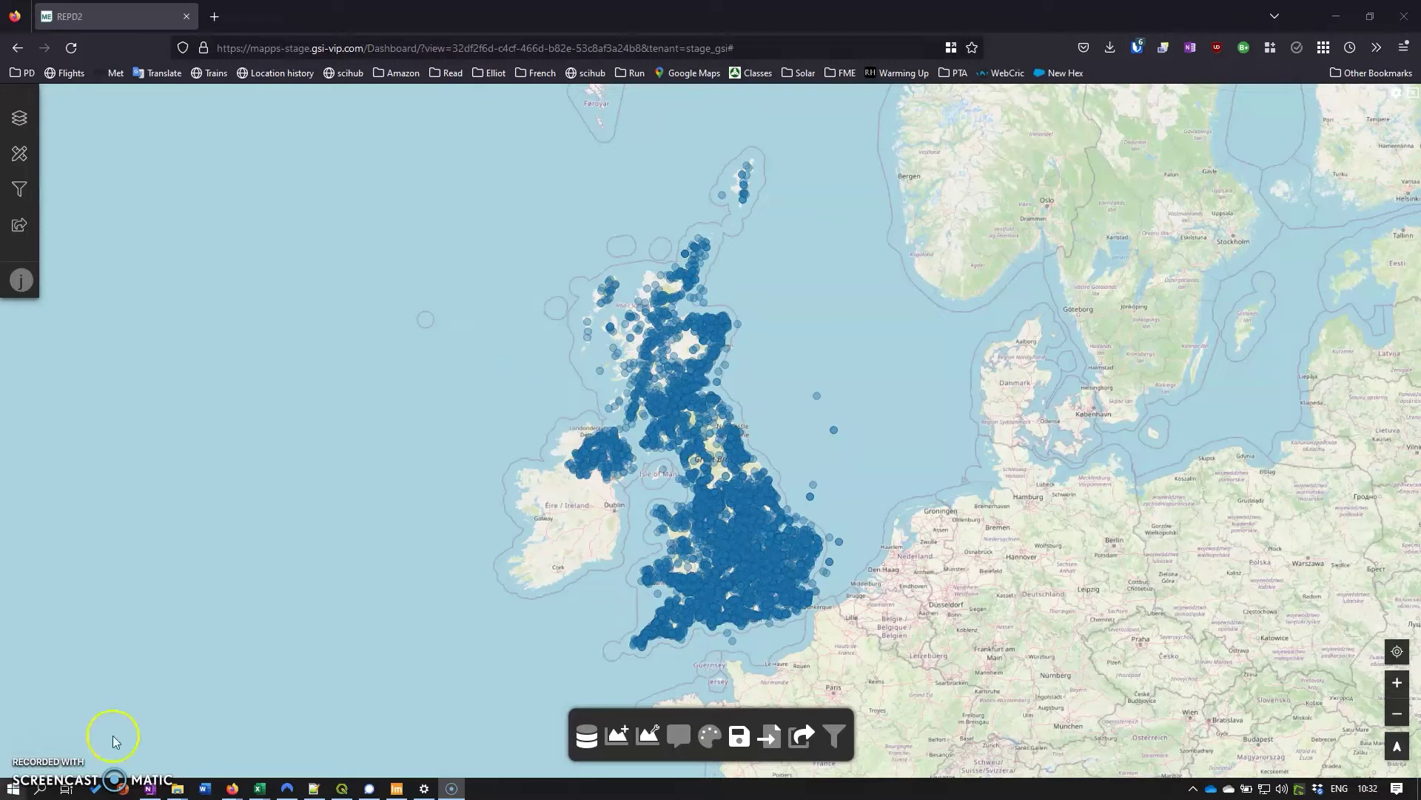
# - Add a theme pie chart of Repd_July2022 by the technology field and move it top right
pyautogui.click(619, 736)
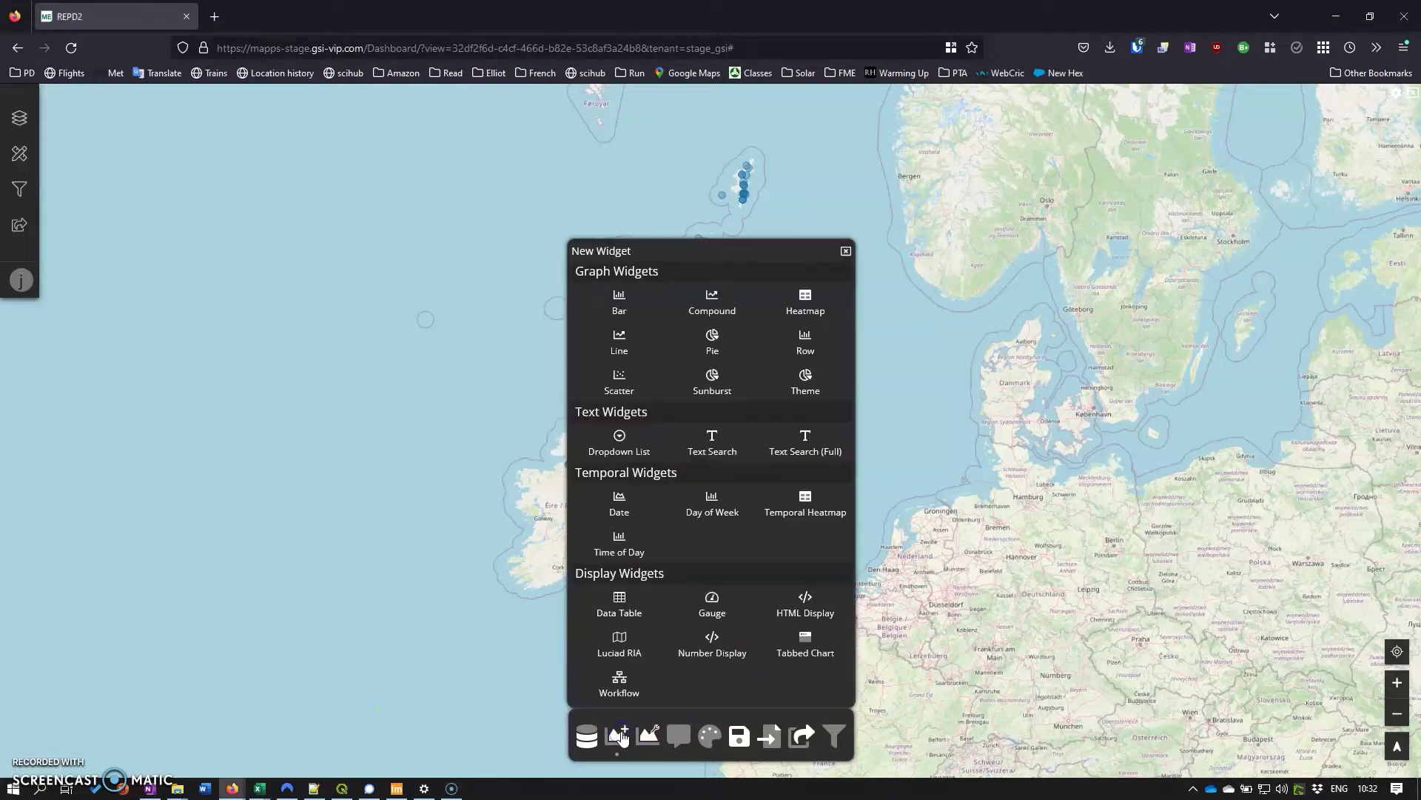
pyautogui.click(805, 375)
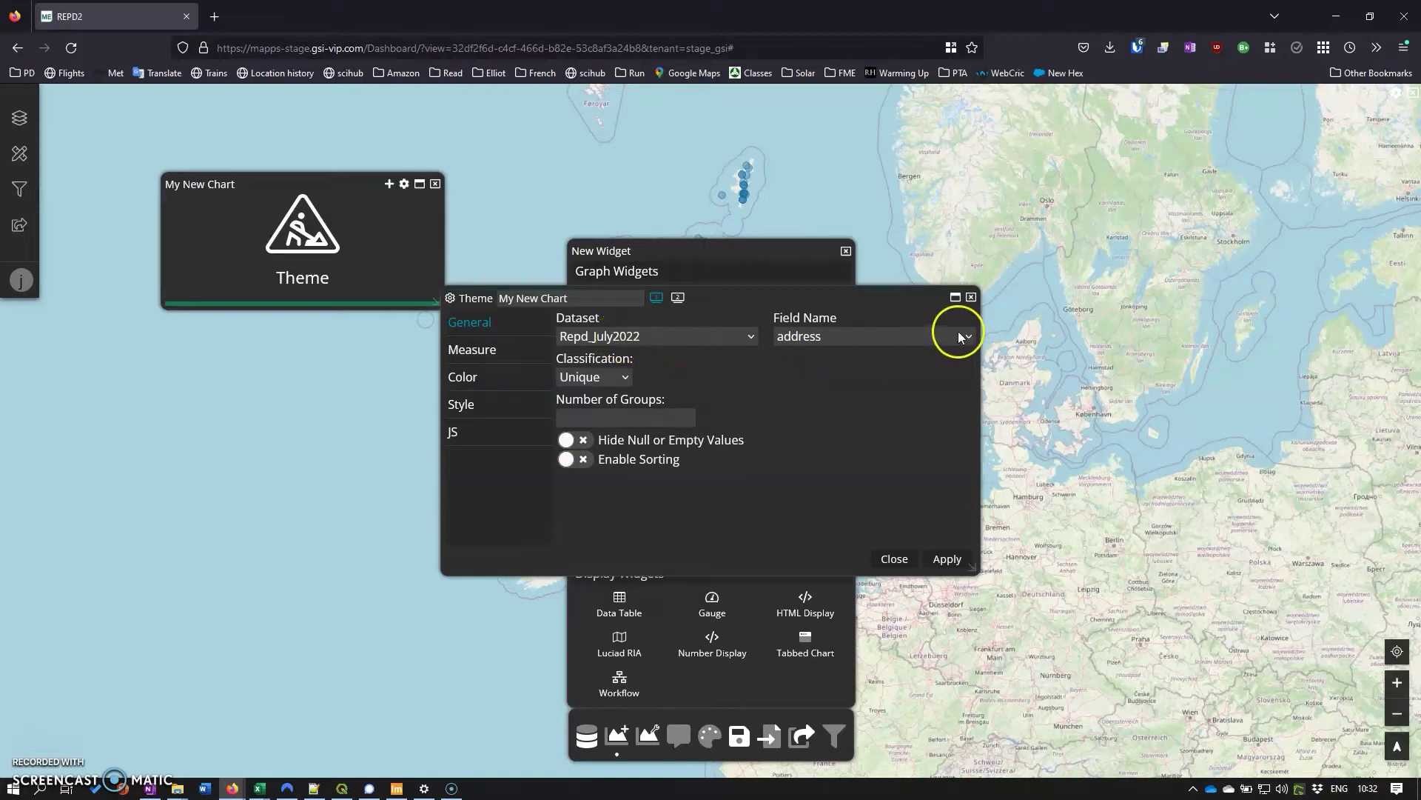
pyautogui.click(932, 335)
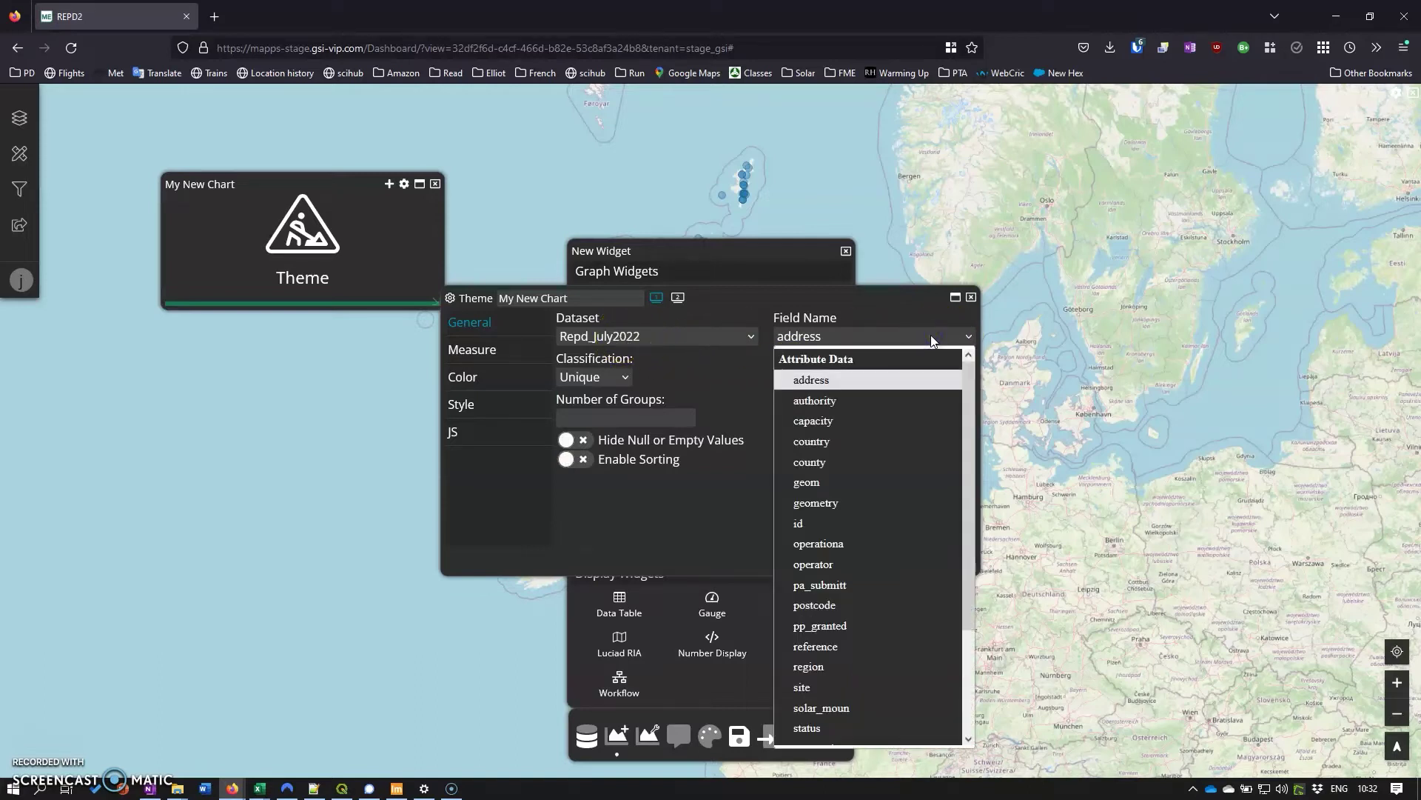
pyautogui.scroll(-3, 908, 457)
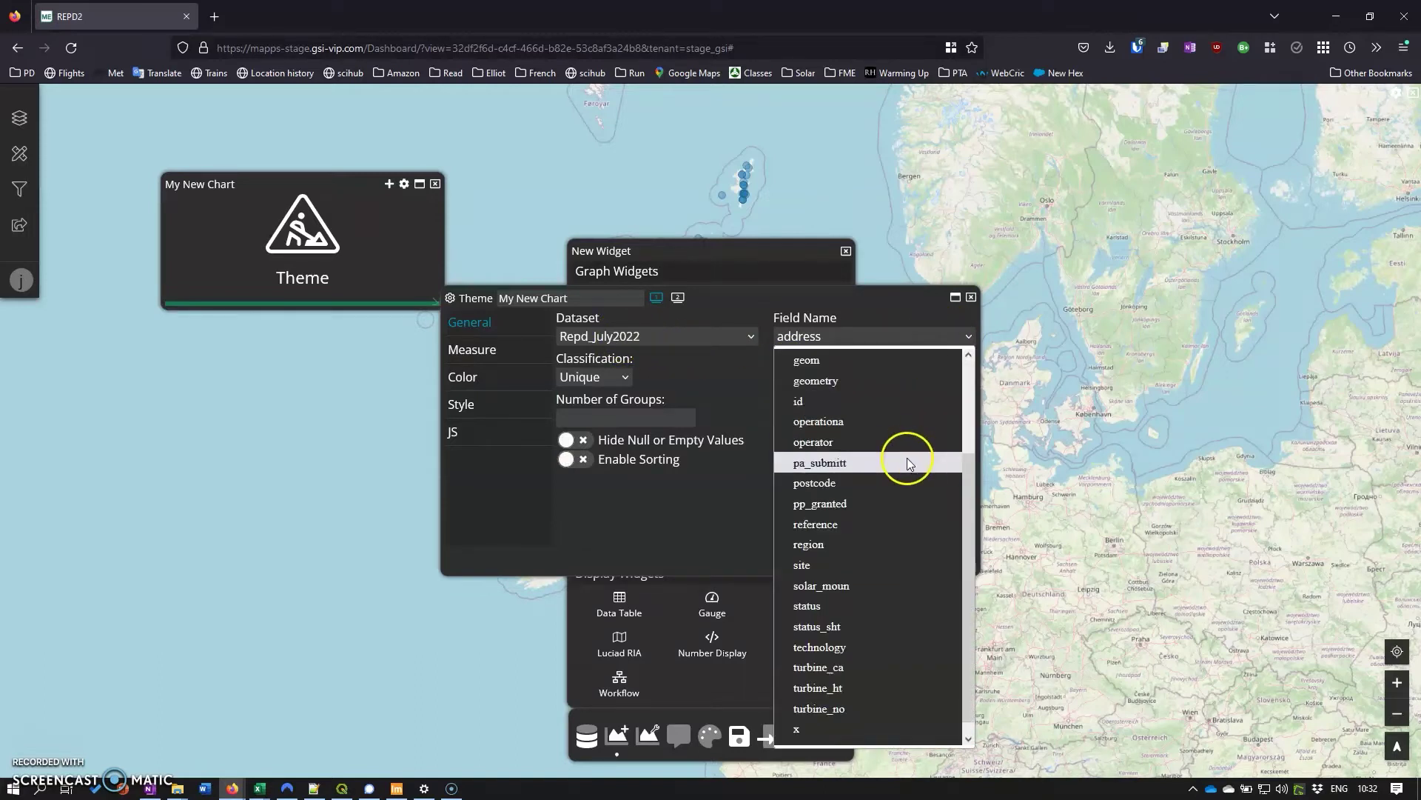
pyautogui.click(847, 647)
pyautogui.click(946, 561)
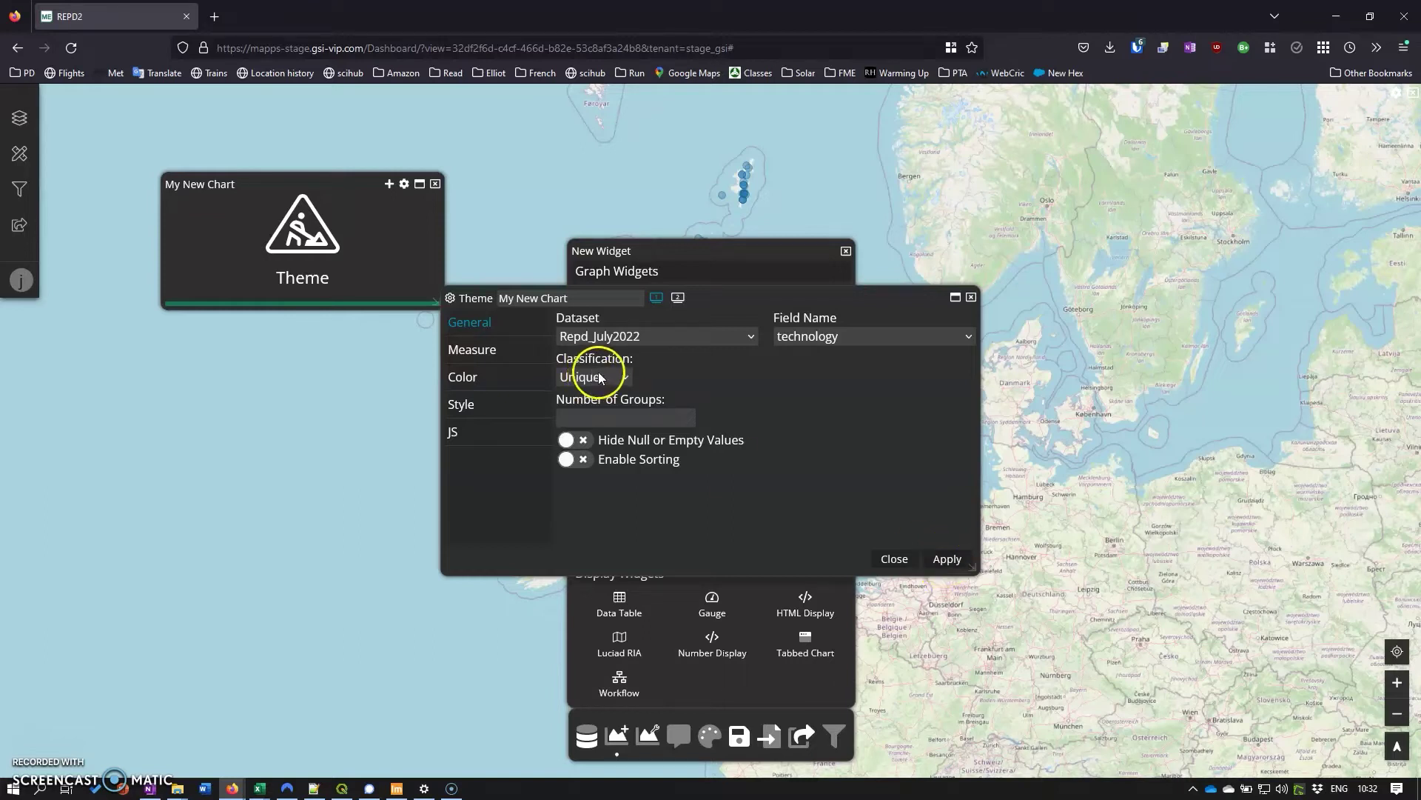
pyautogui.click(947, 558)
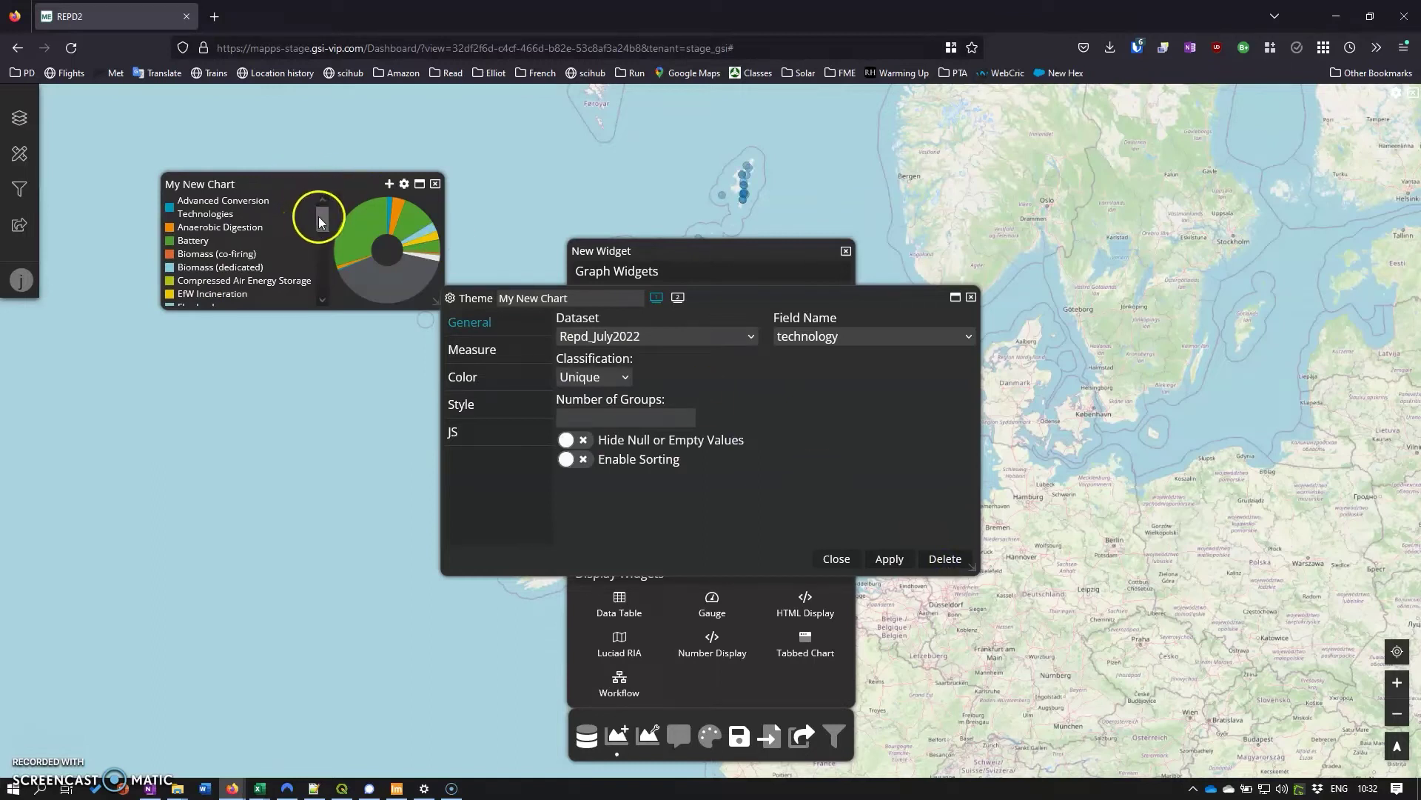
pyautogui.moveTo(320, 216); pyautogui.dragTo(1270, 137)
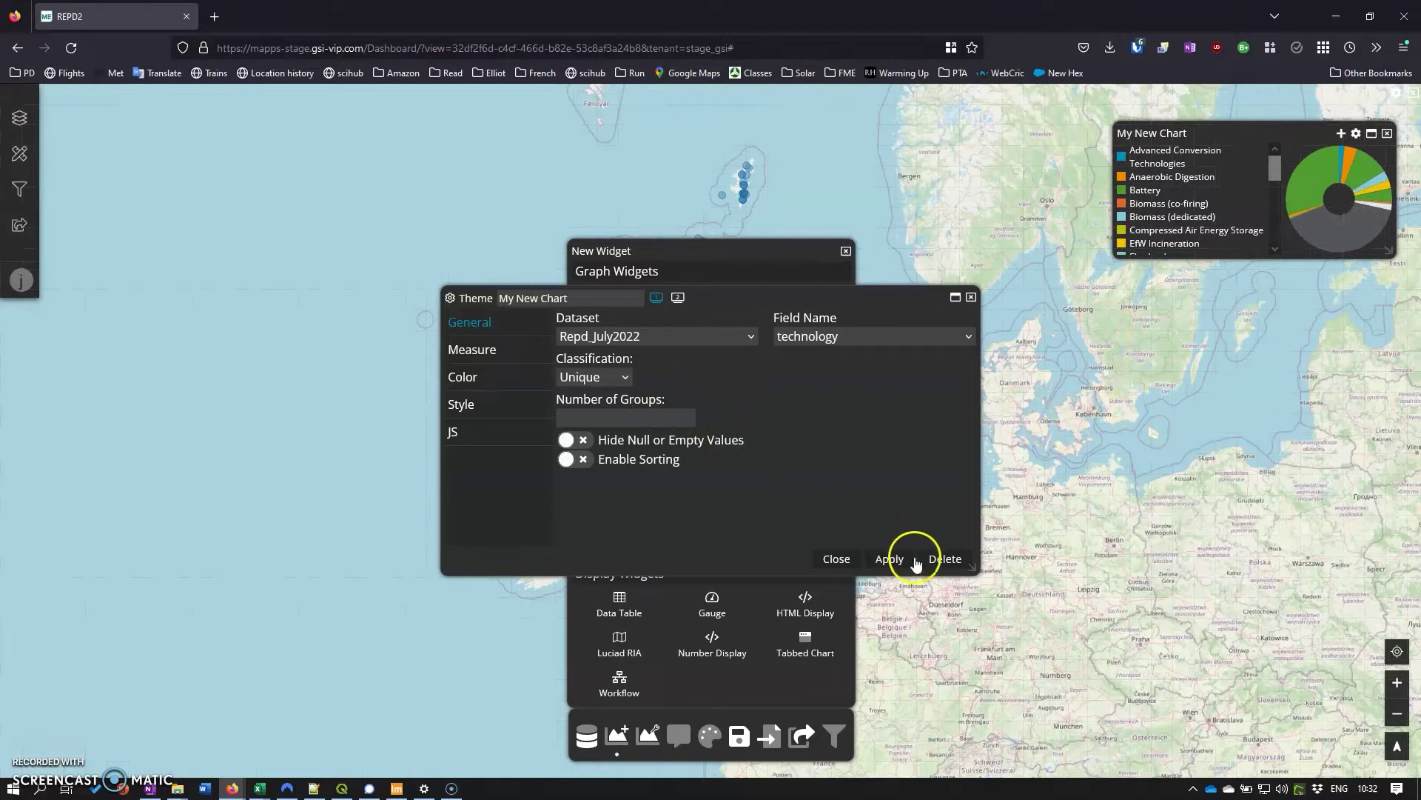
# - Add a Repd_July2022 functional attribute grouping technology into Solar, Wind Offshore, Wind Onshore, Hydroelectricity and Other
pyautogui.click(836, 558)
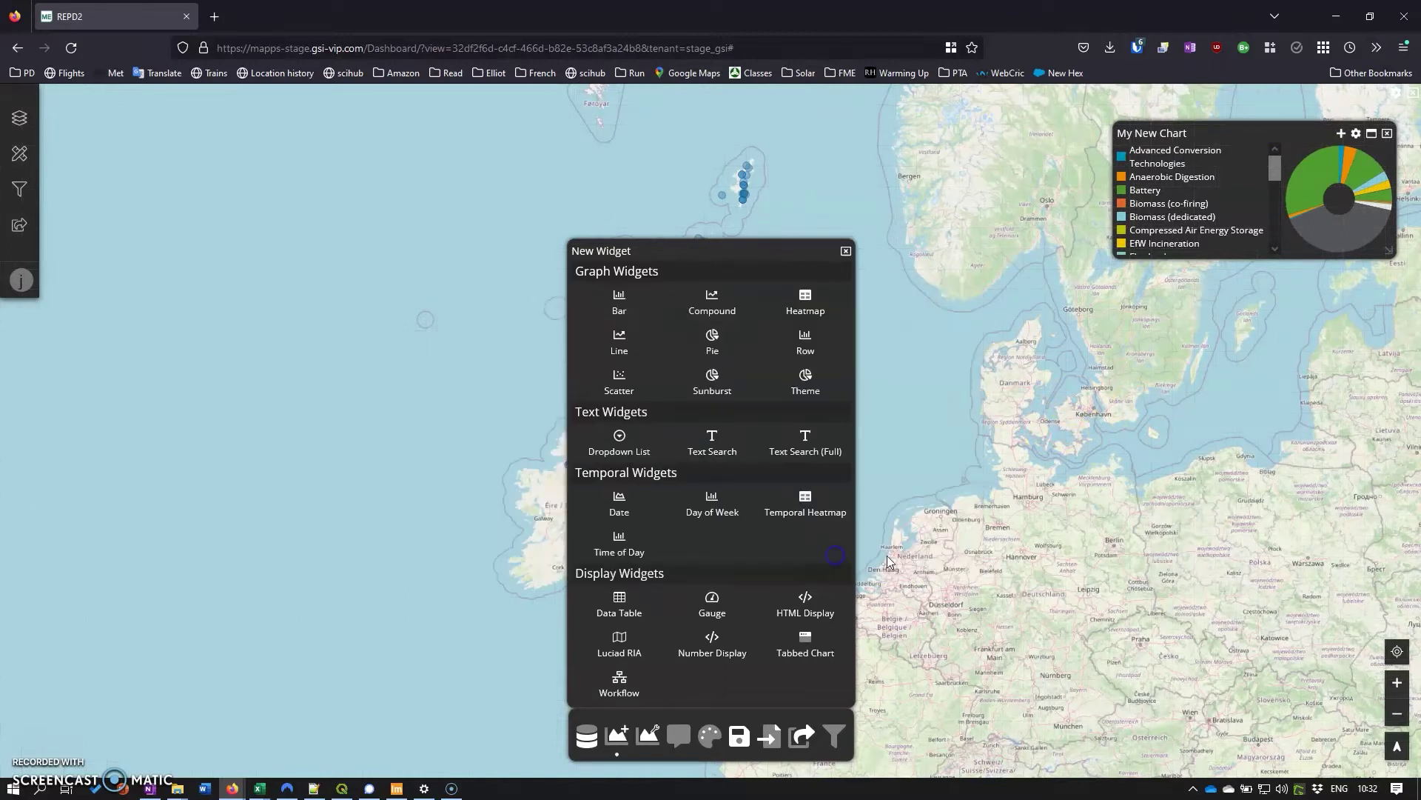
pyautogui.click(588, 740)
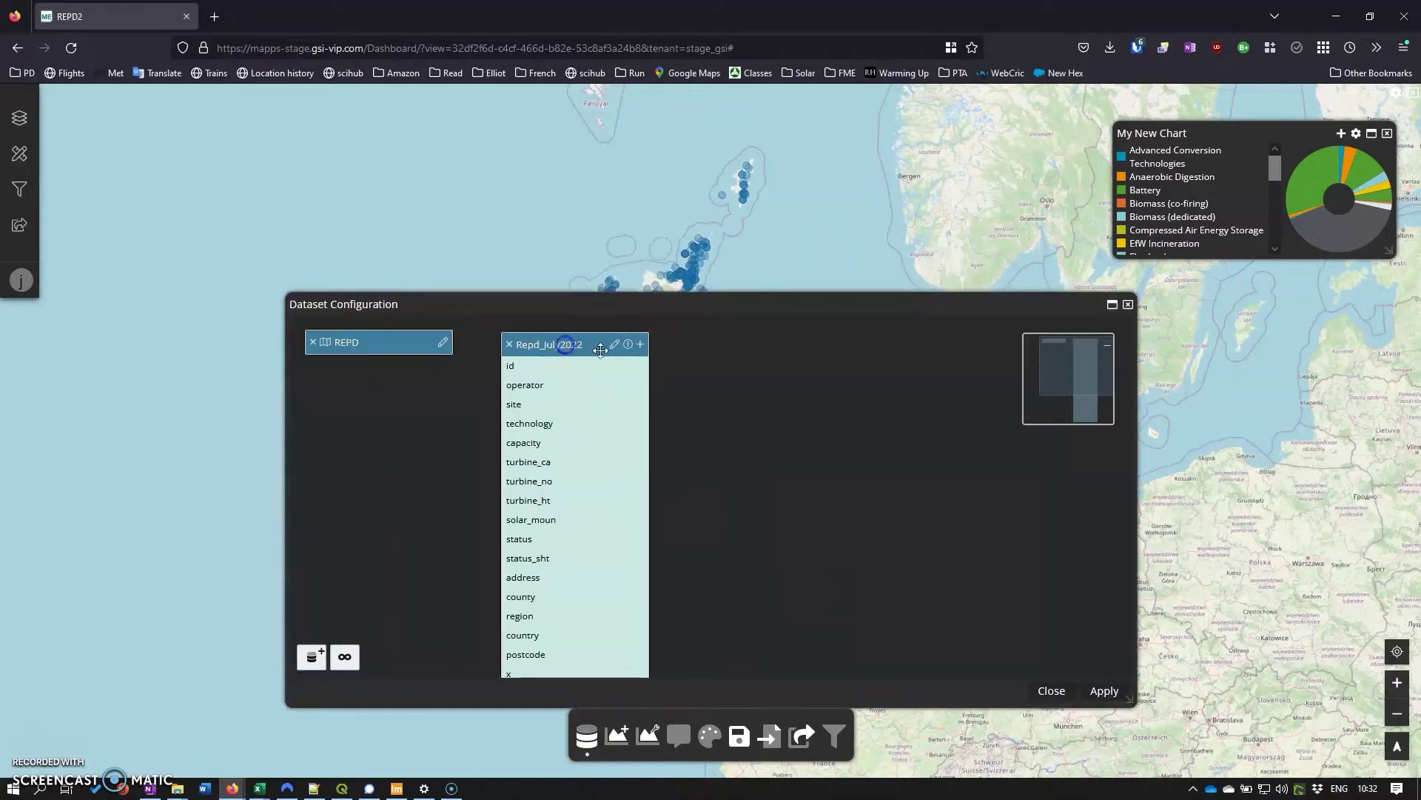
pyautogui.click(640, 345)
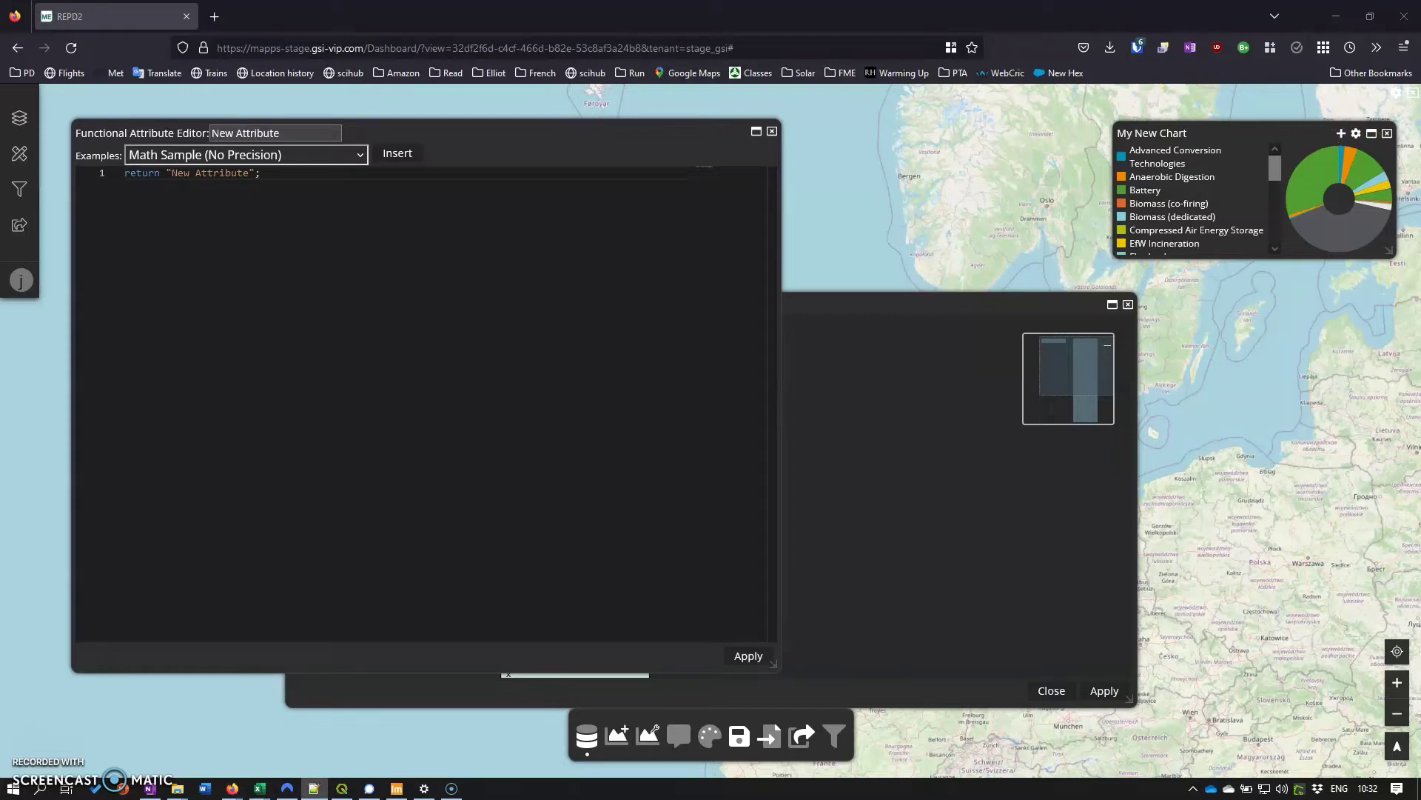
pyautogui.click(262, 171)
pyautogui.hotkey('ctrl', 'a')
pyautogui.write('// Switch statement evaluation. switch(currentRecord["technology"]) {   case "Solar Photovoltaics":     return "Solar";     break;   case "Wind Offshore":     return "Wind Offshore";     break;   case "Wind Onshore":     return "Wind Onshore";     break;   case "Large Hydro":     return "Hydroelectricity";     break;   case "Small Hydro":     return "Hydroelectricity";     break;   case "Pumped Storage Hydroelectricity":     return "Hydroelectricity";     break;   default:     return "Other"; }')
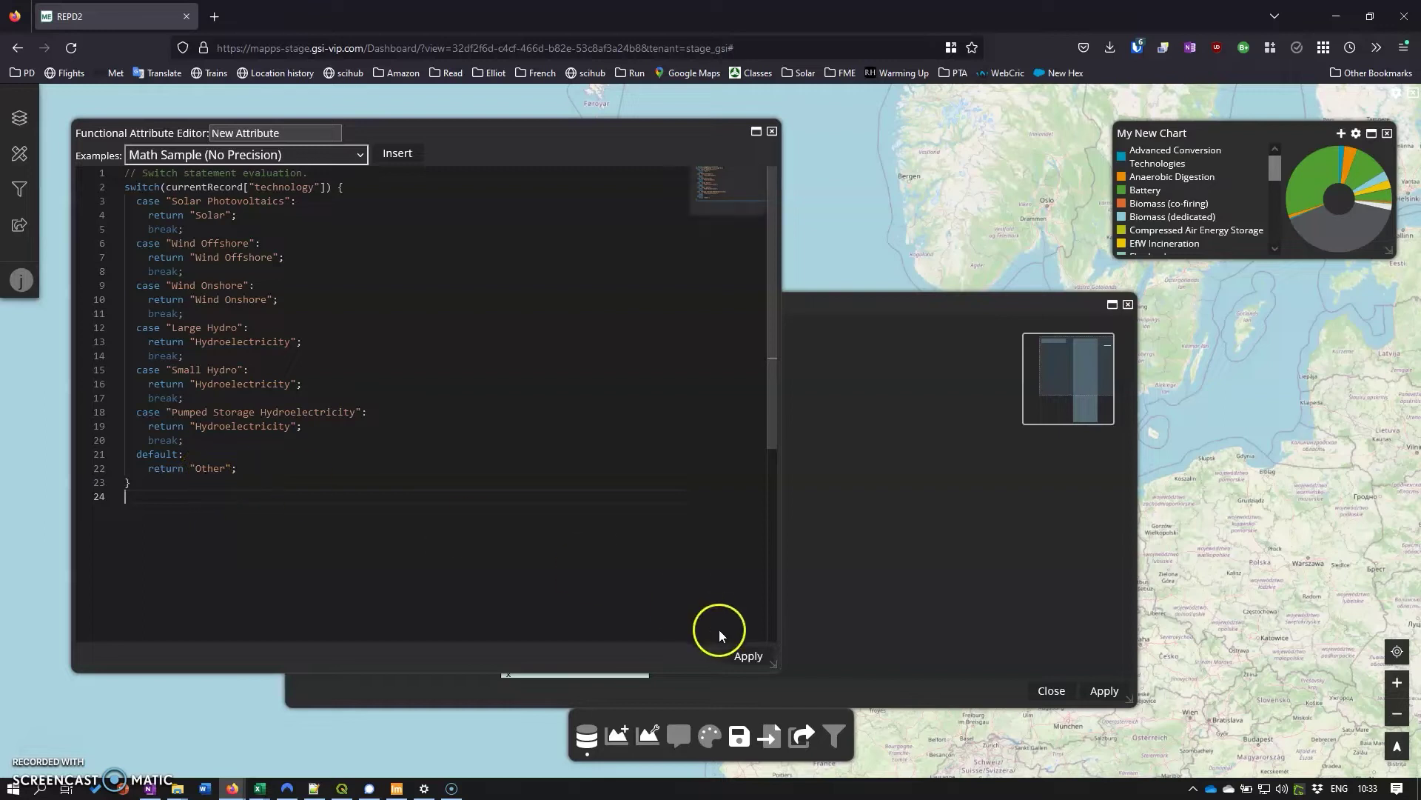
pyautogui.click(746, 657)
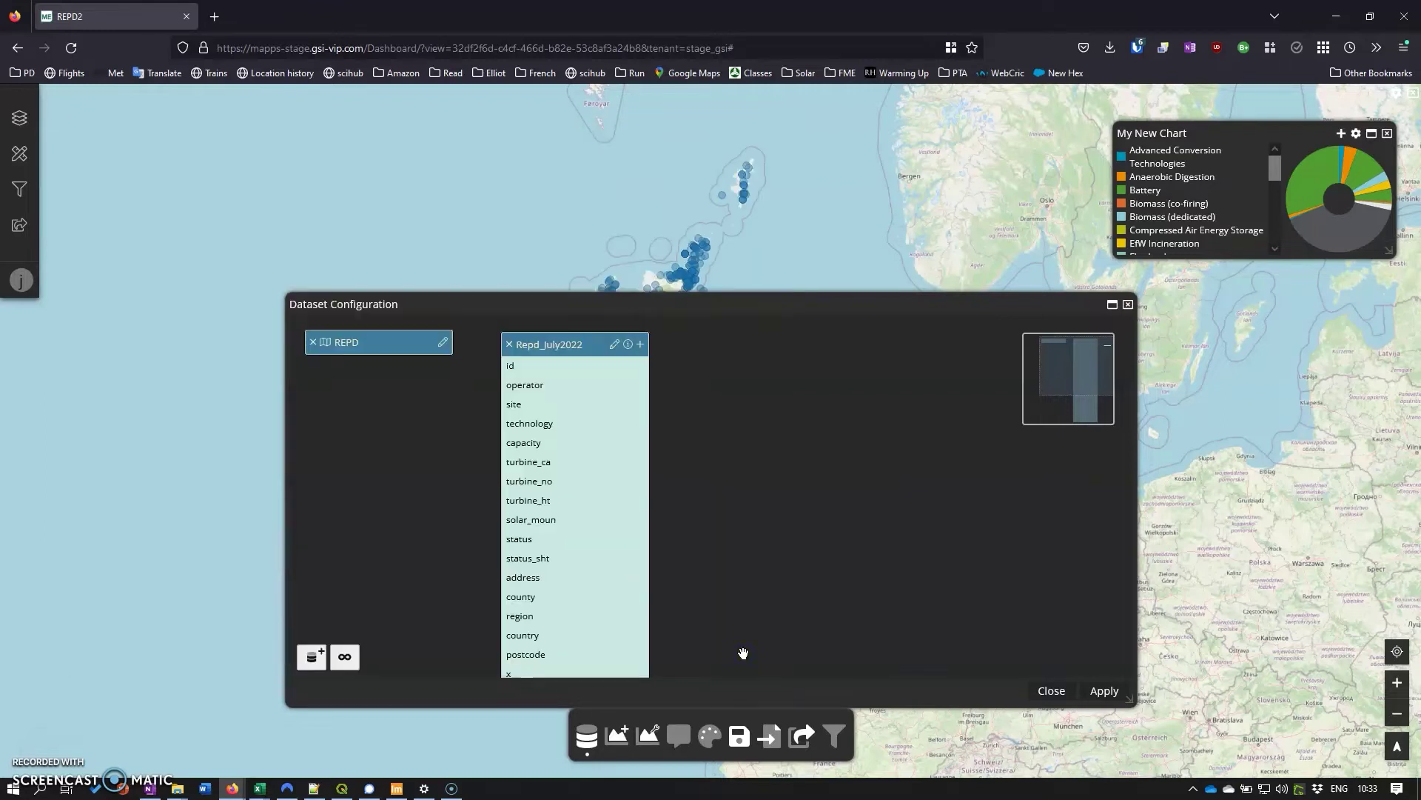
# - Rename the new Repd_July2022 attribute to Tech_sum and apply the dataset configuration
pyautogui.click(1109, 691)
pyautogui.click(619, 735)
pyautogui.click(586, 735)
pyautogui.scroll(-3, 692, 593)
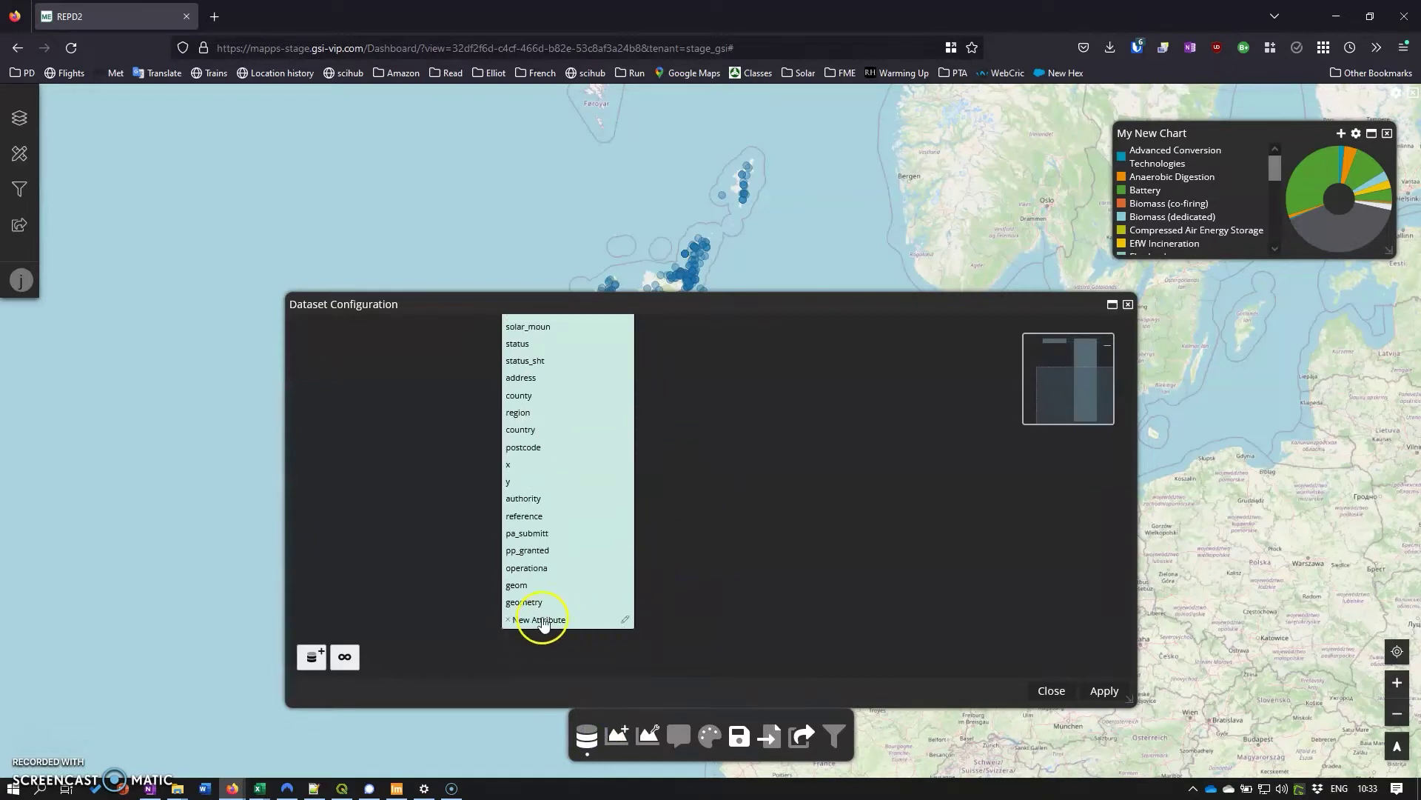
pyautogui.click(625, 621)
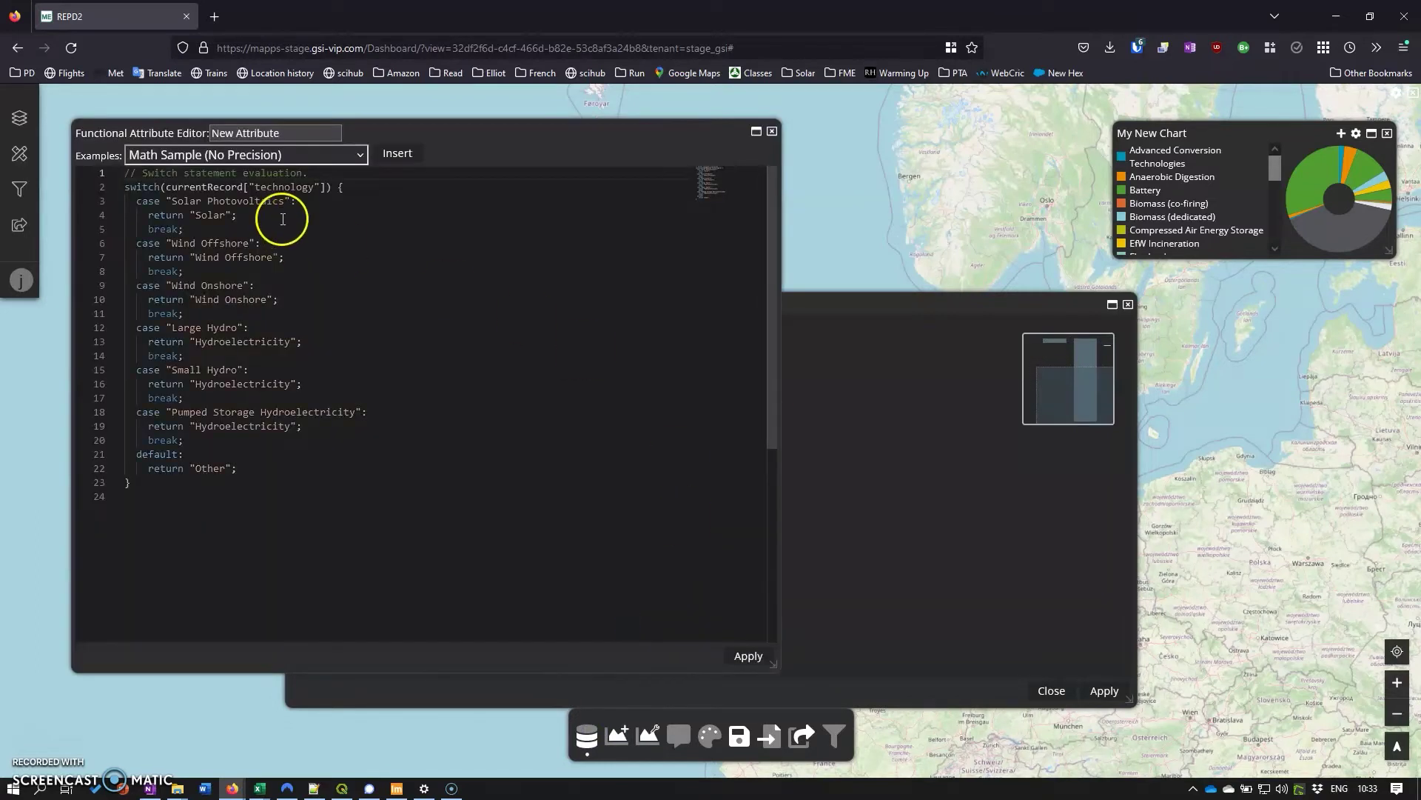
pyautogui.moveTo(289, 133); pyautogui.dragTo(171, 144)
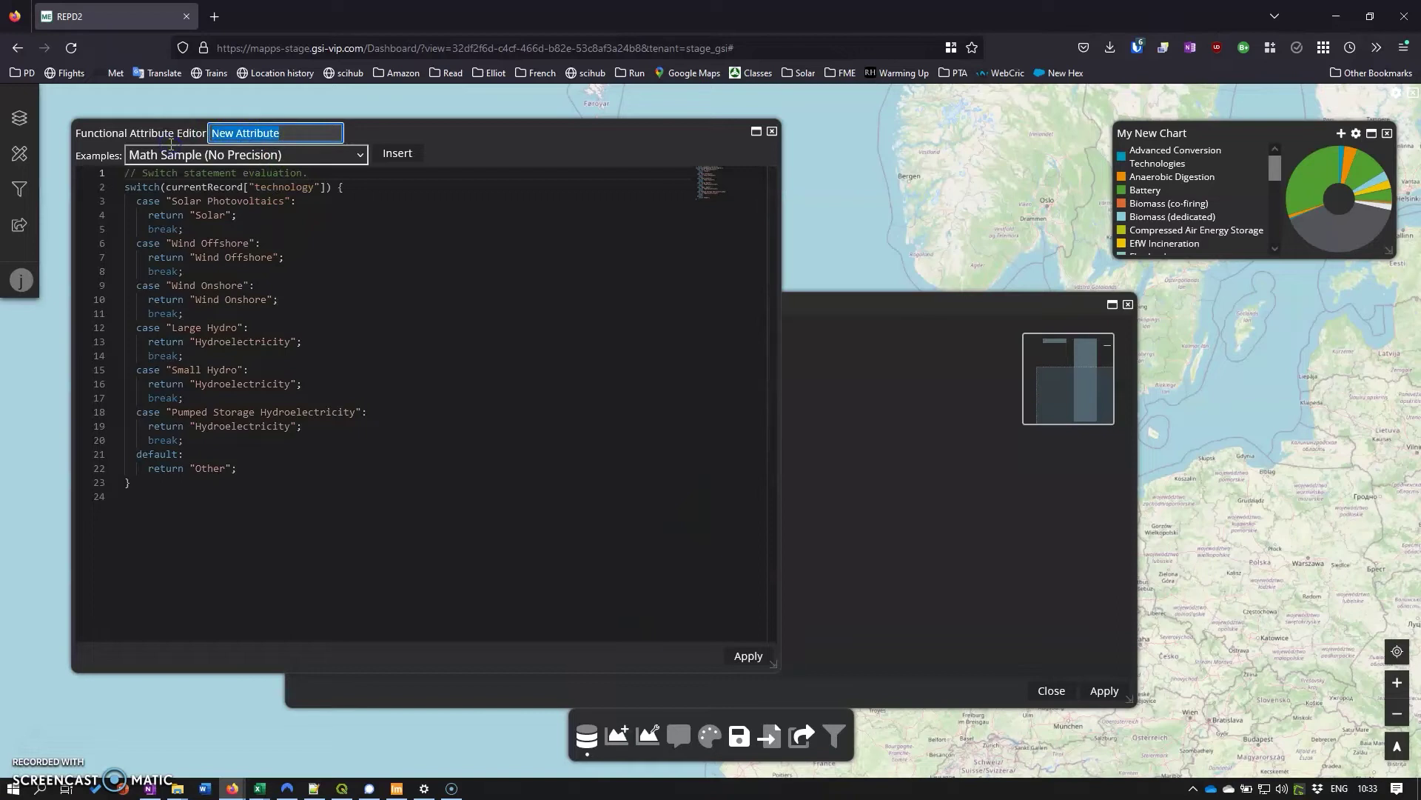
pyautogui.write('Tech_sum')
pyautogui.click(749, 656)
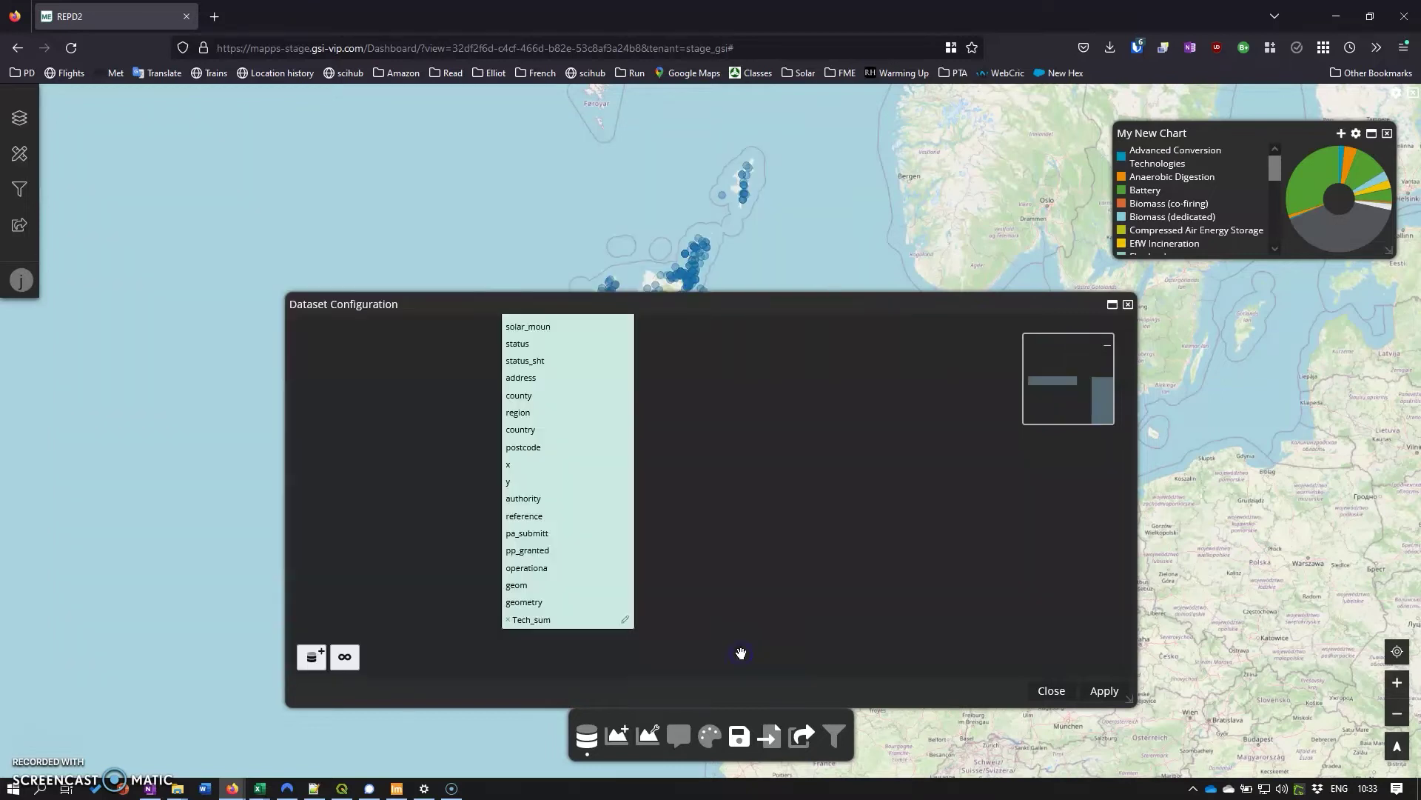
pyautogui.click(1109, 691)
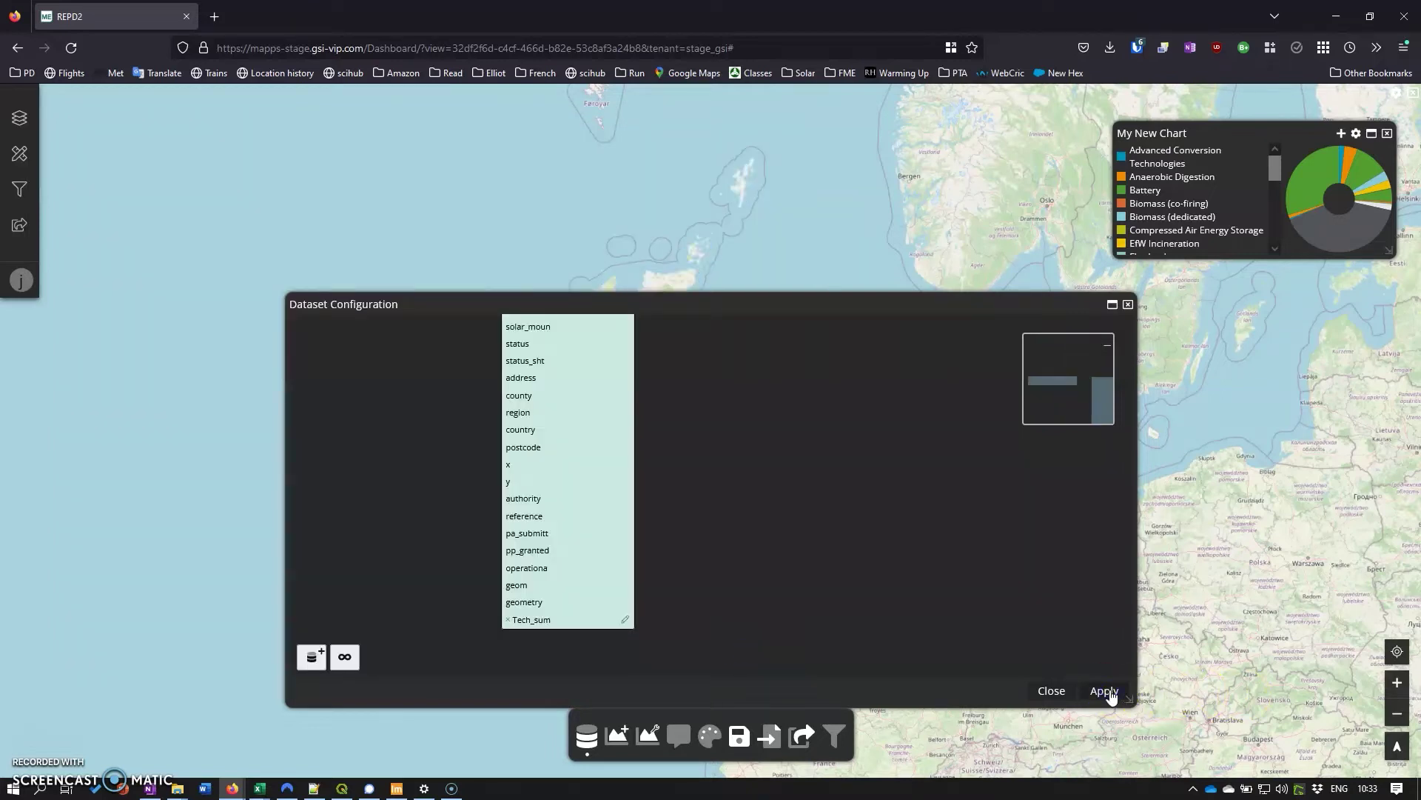
# - Switch the pie chart to the Tech_sum field and retitle it Technology
pyautogui.click(1052, 690)
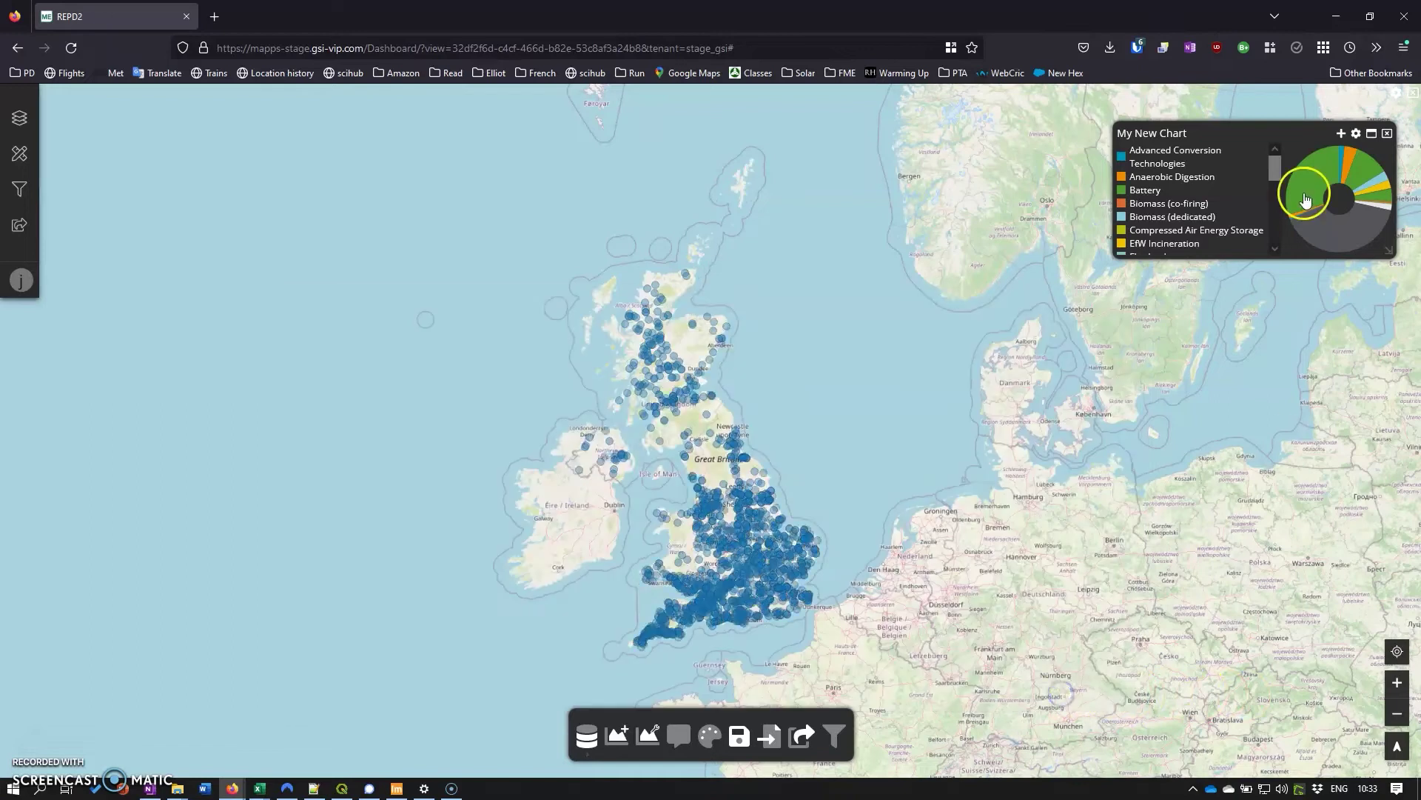
pyautogui.click(1357, 135)
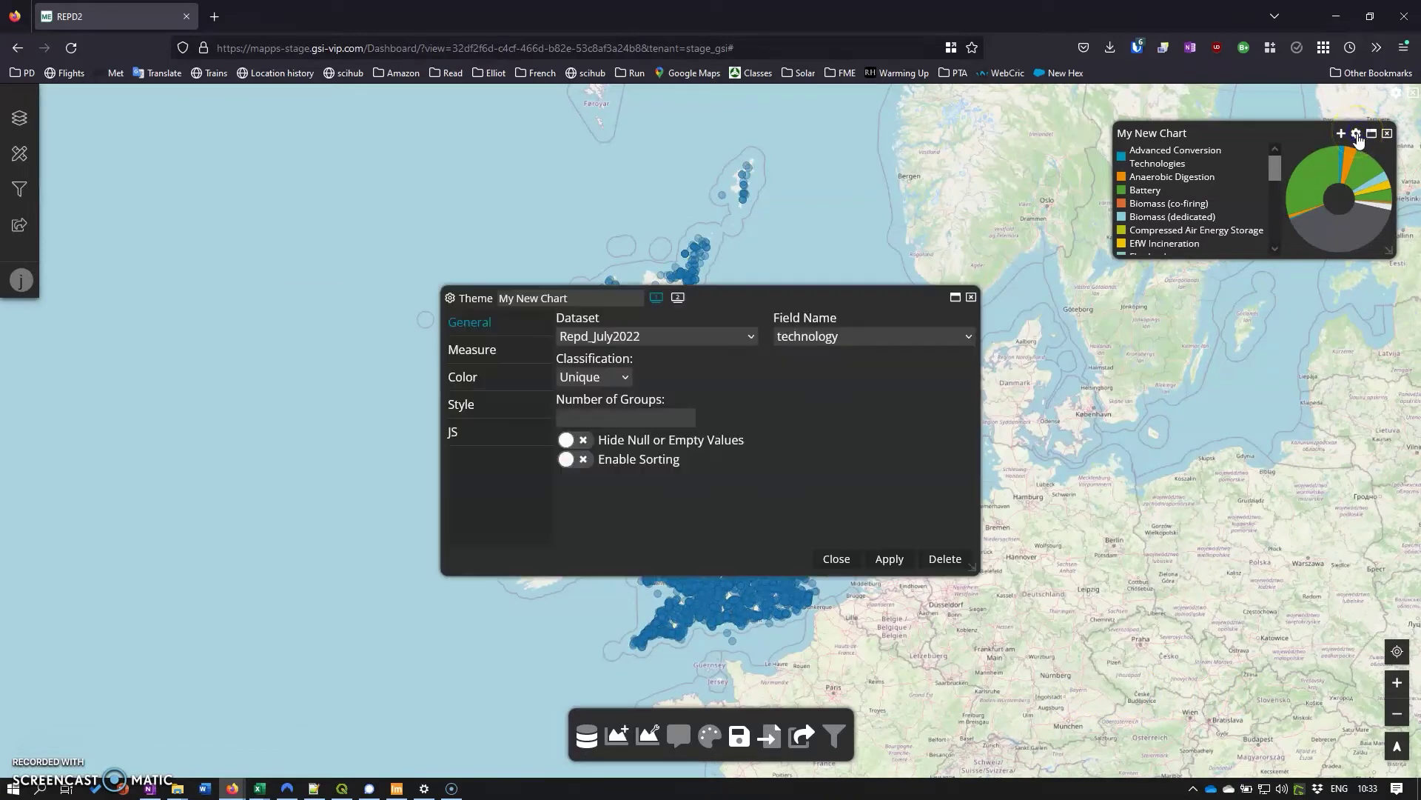
pyautogui.click(803, 336)
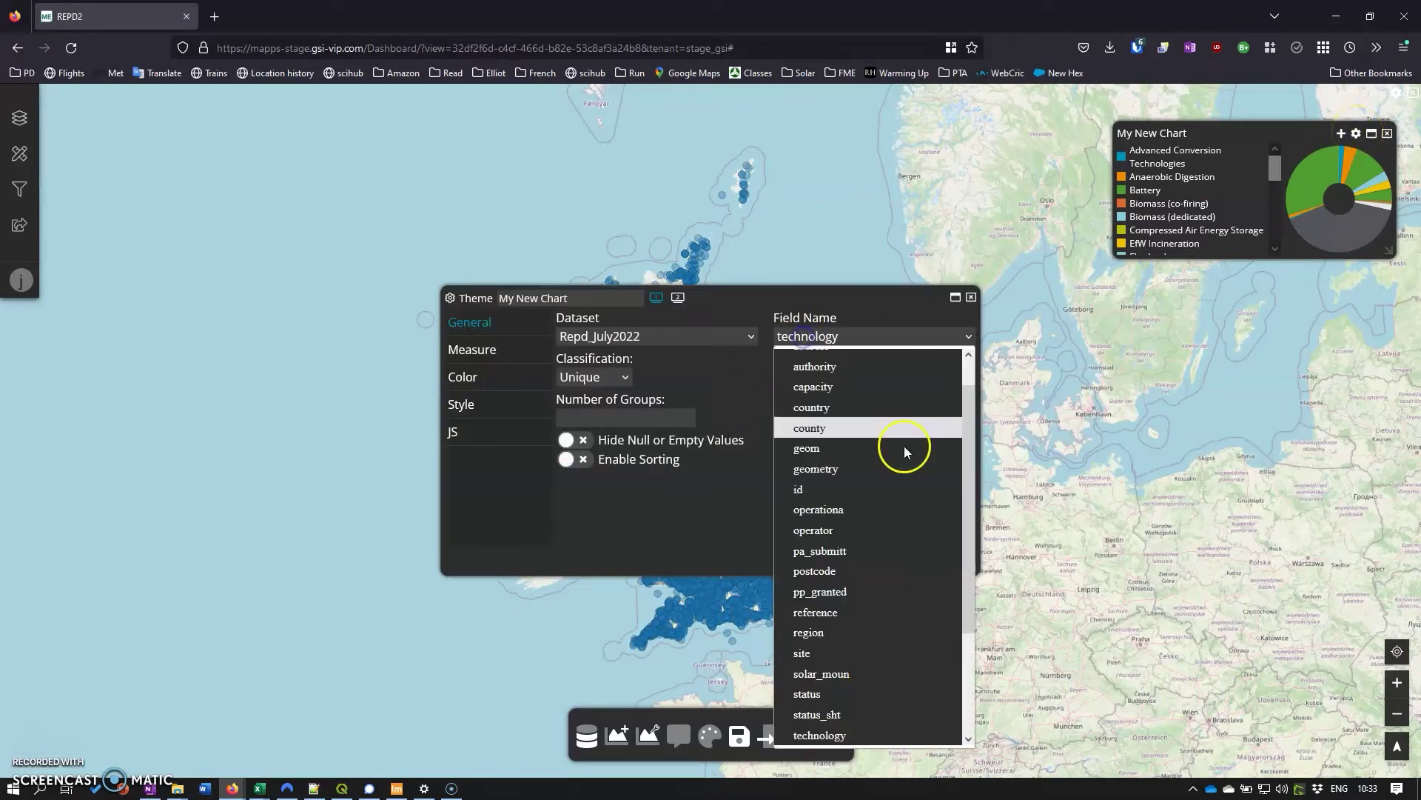
pyautogui.scroll(-3, 879, 518)
pyautogui.click(842, 730)
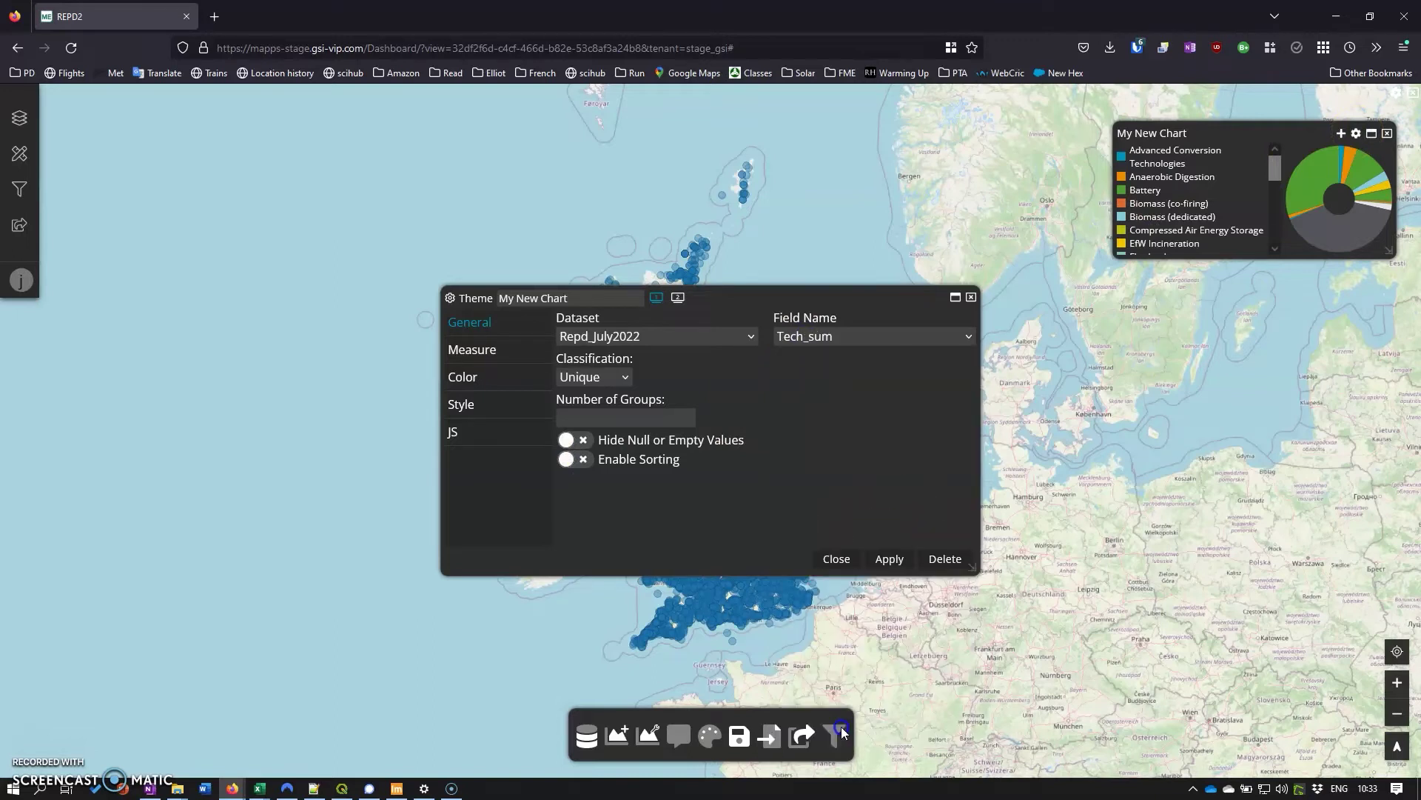
pyautogui.moveTo(571, 299); pyautogui.dragTo(472, 294)
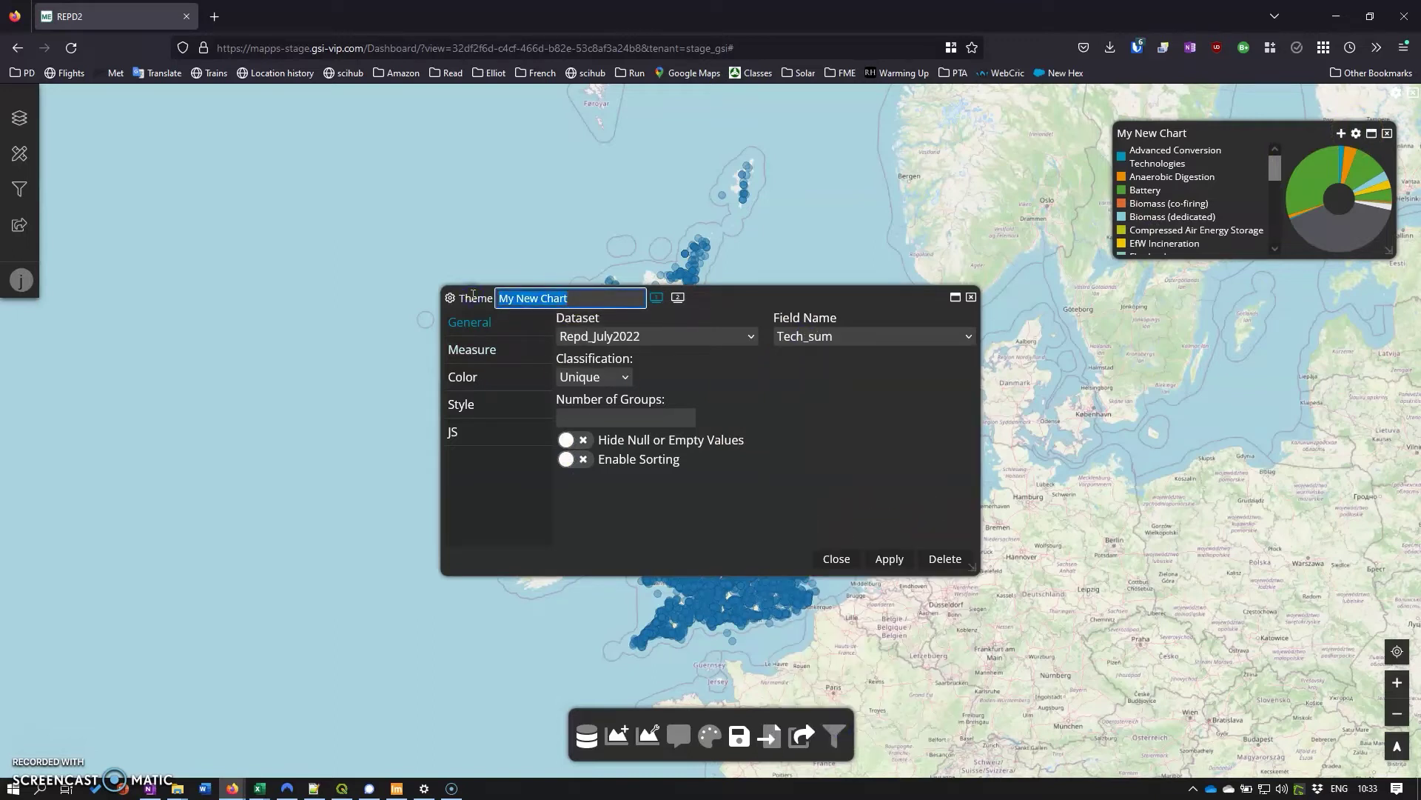
pyautogui.write('Technology')
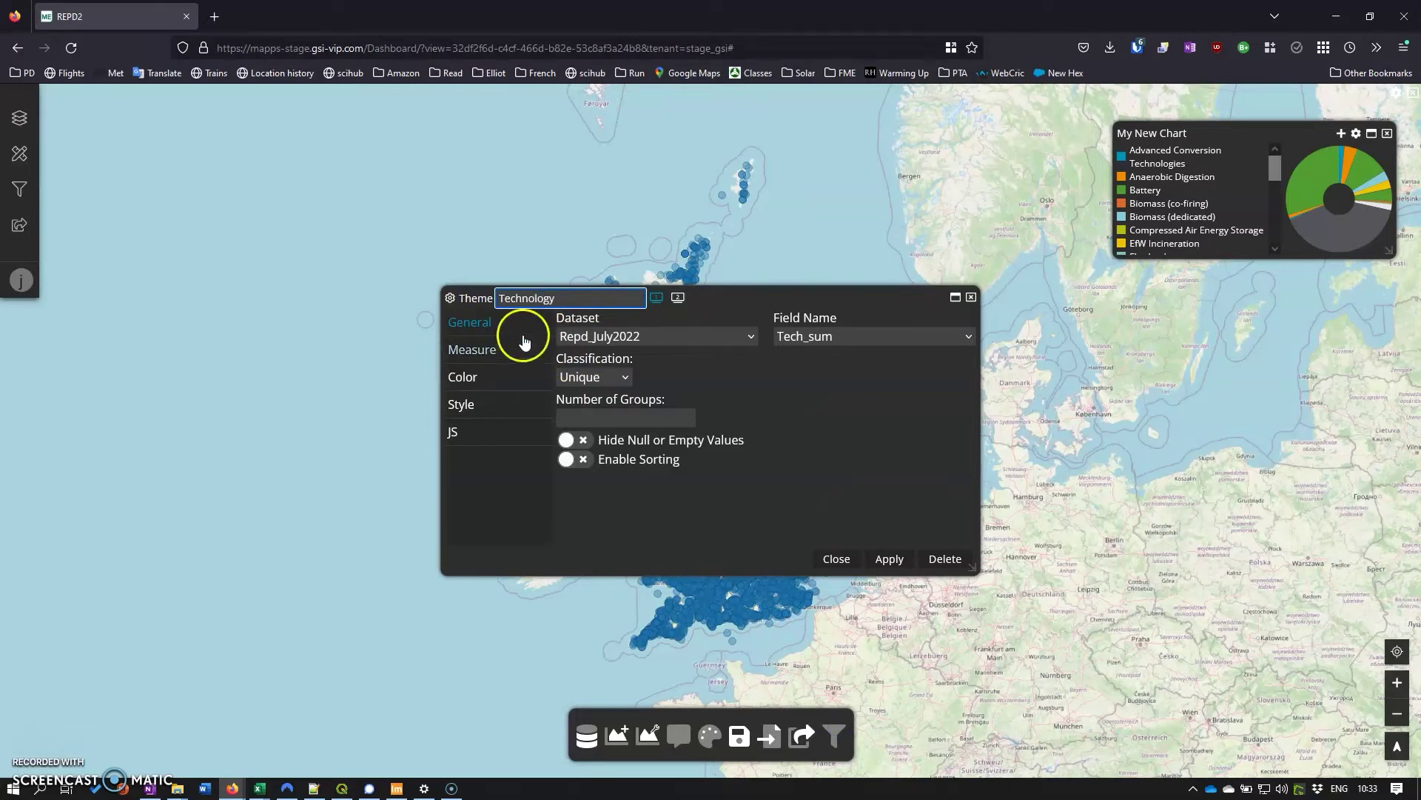
pyautogui.click(887, 560)
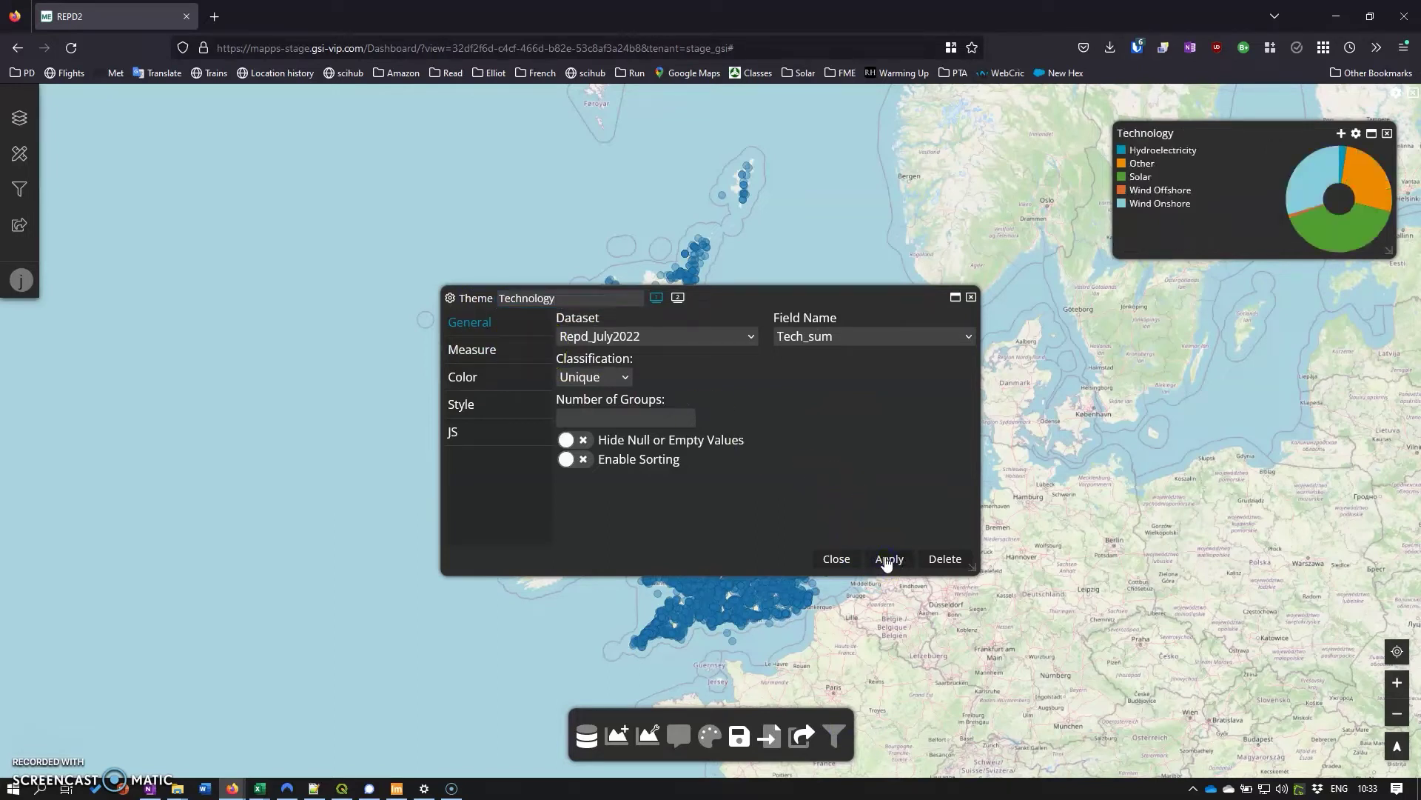
# - Set the theme colour type to Manual and make Other brown
pyautogui.click(1154, 215)
pyautogui.click(474, 379)
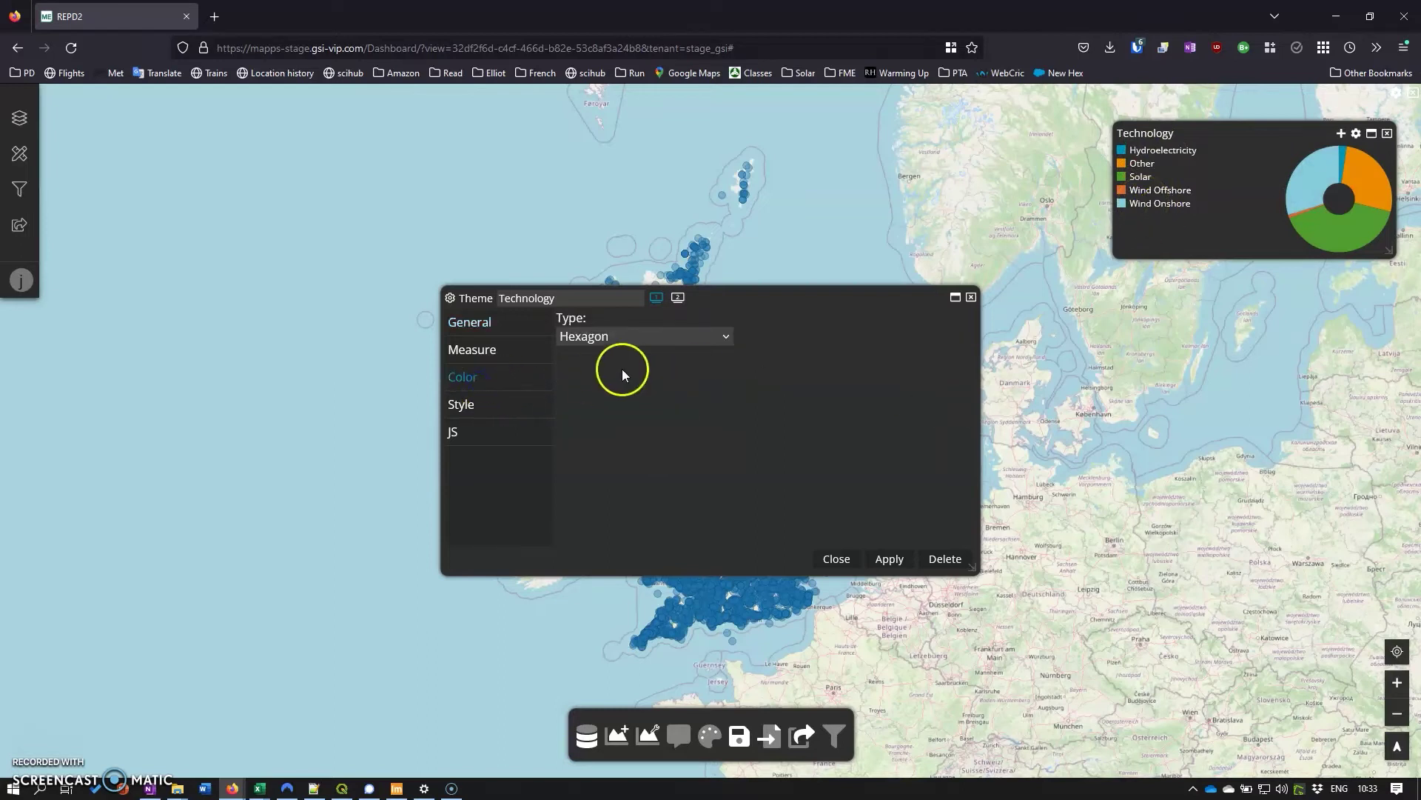
pyautogui.click(628, 339)
pyautogui.click(602, 489)
pyautogui.click(681, 363)
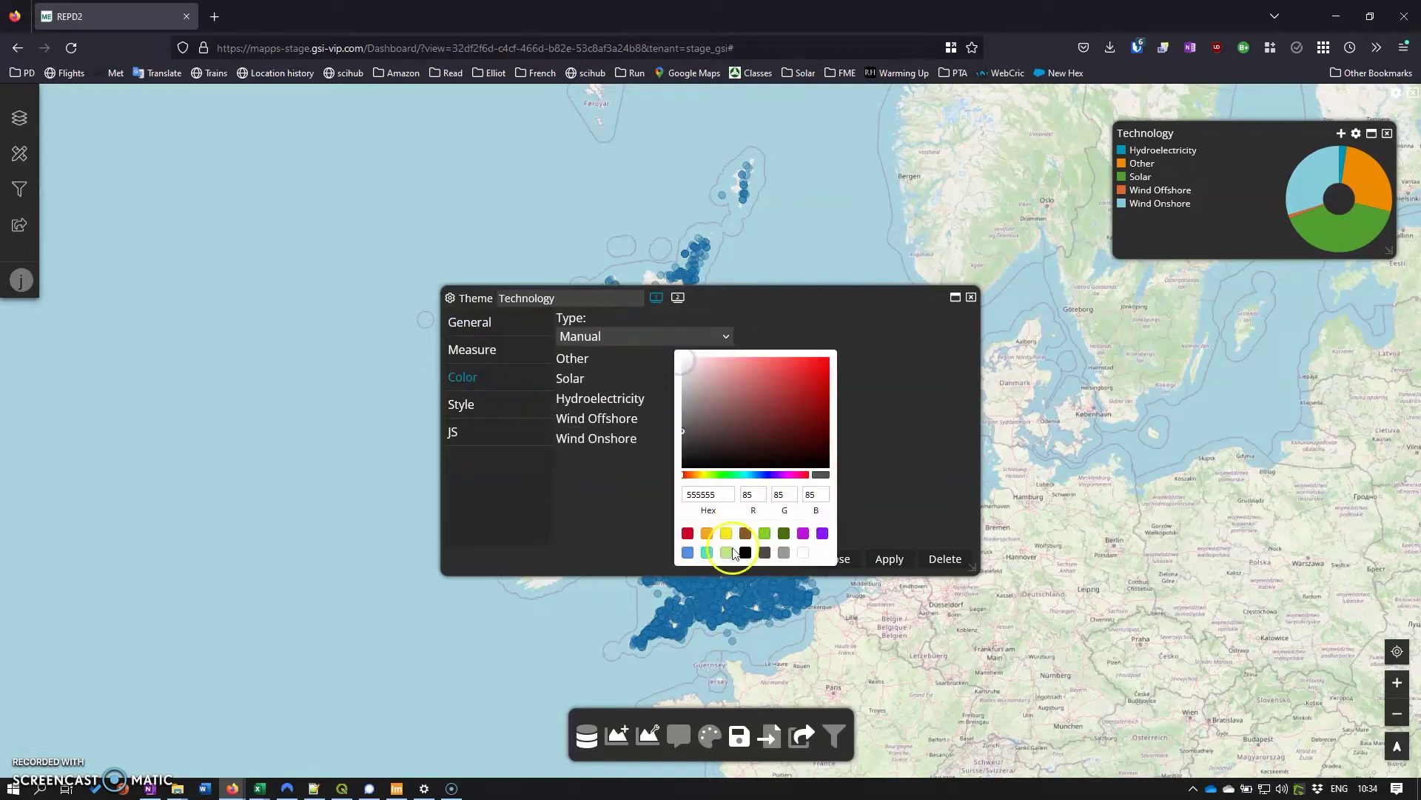
pyautogui.click(743, 532)
pyautogui.click(655, 520)
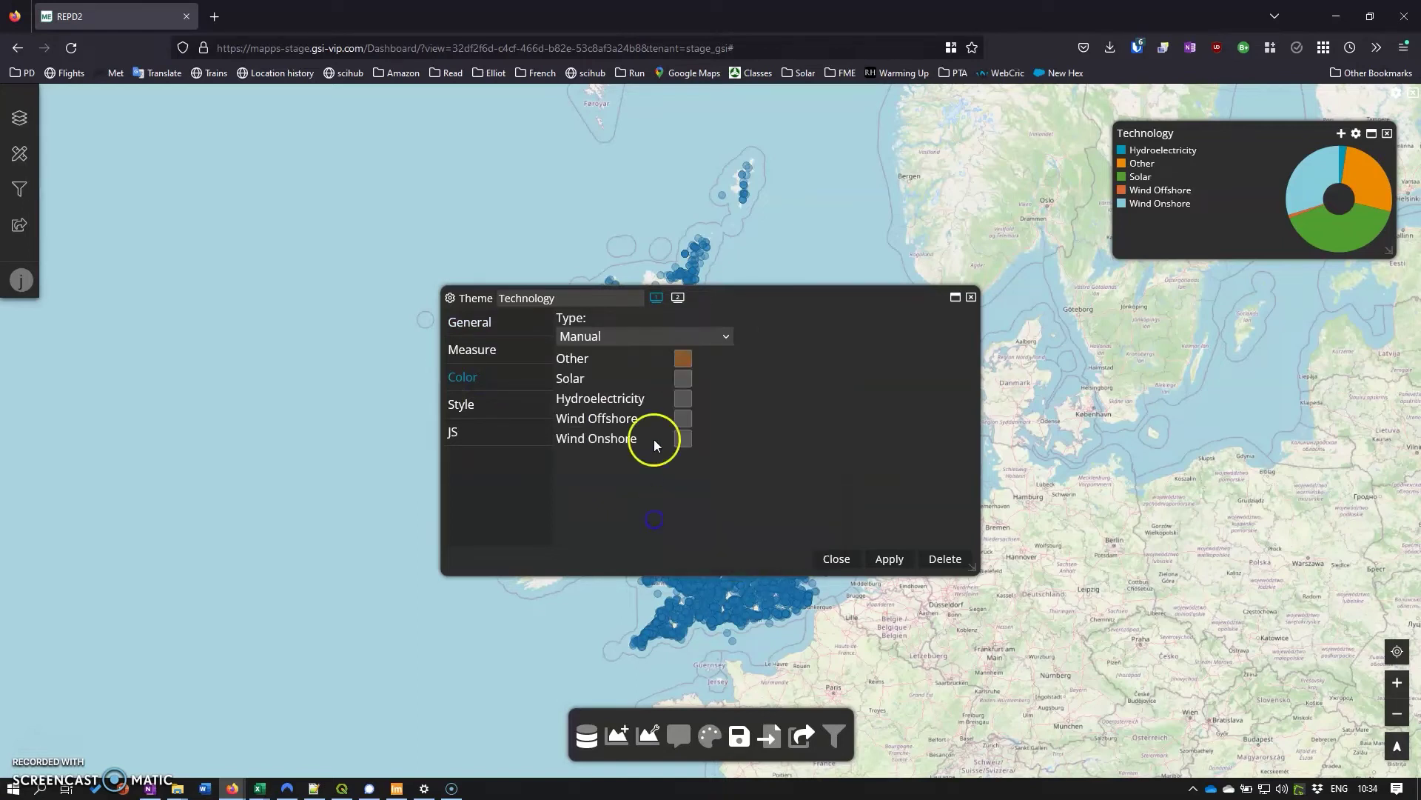
# - Colour Solar yellow, Hydroelectricity blue, Wind Offshore dark green, Wind Onshore light green, and apply
pyautogui.click(684, 381)
pyautogui.click(727, 552)
pyautogui.click(682, 399)
pyautogui.click(687, 592)
pyautogui.click(632, 554)
pyautogui.click(684, 417)
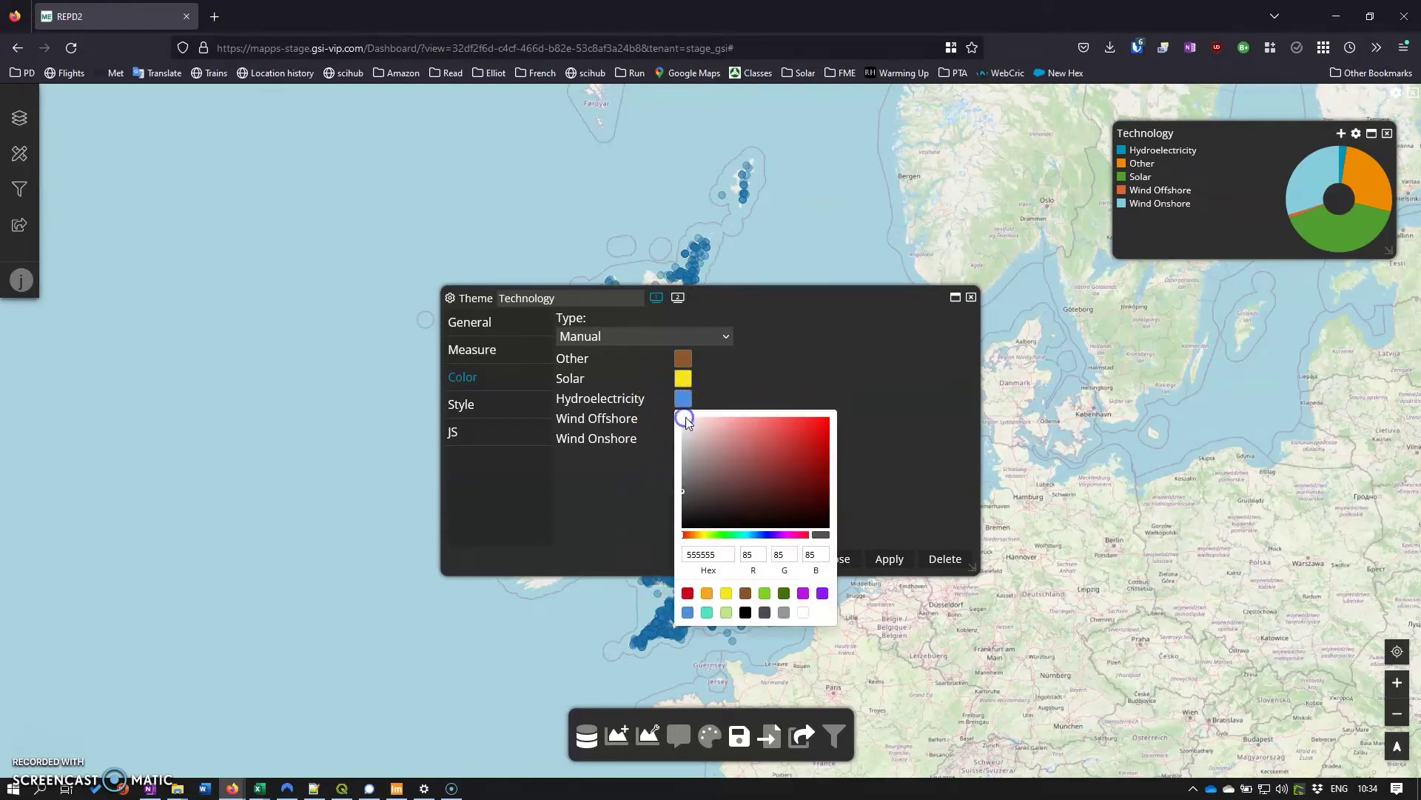
pyautogui.click(784, 592)
pyautogui.click(668, 535)
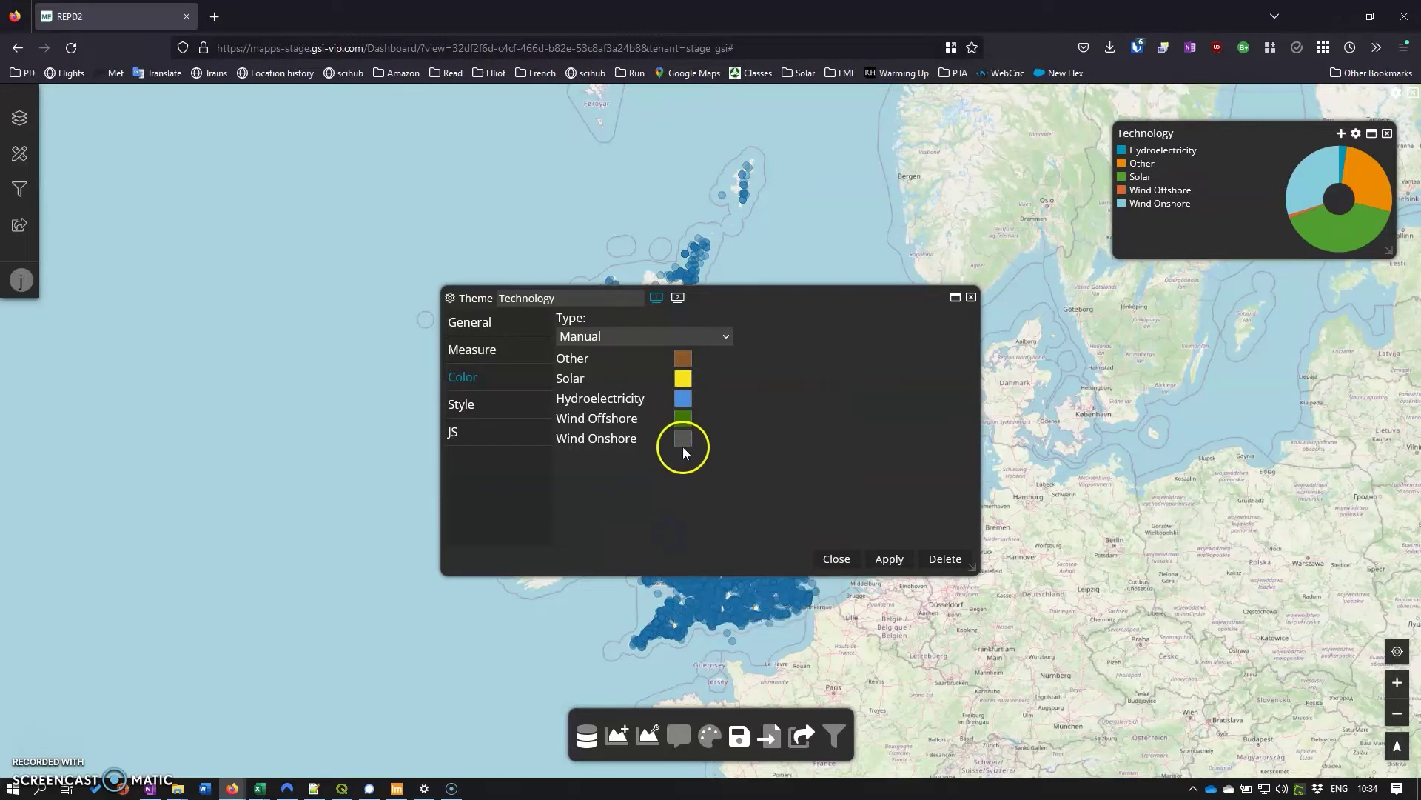
pyautogui.click(683, 444)
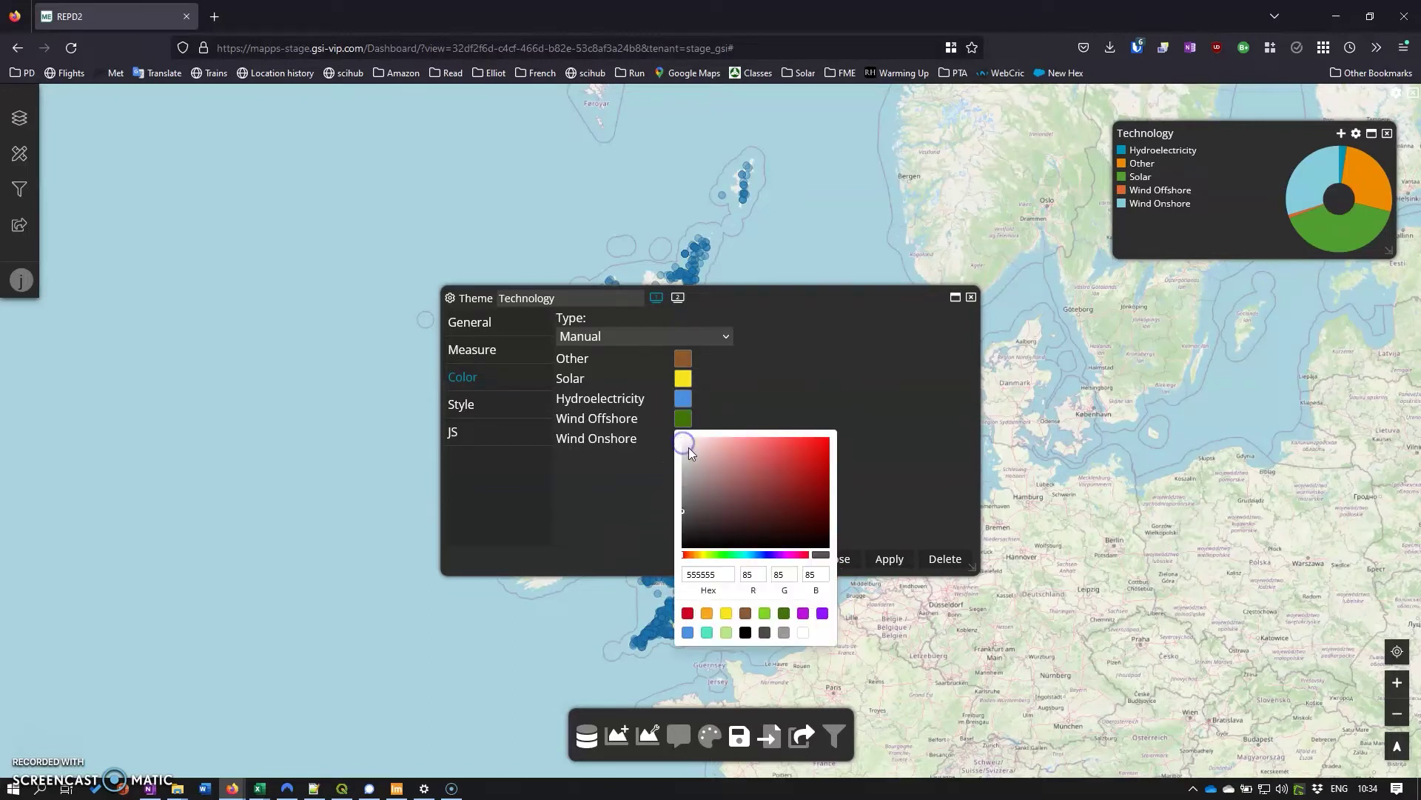
pyautogui.click(765, 614)
pyautogui.click(890, 559)
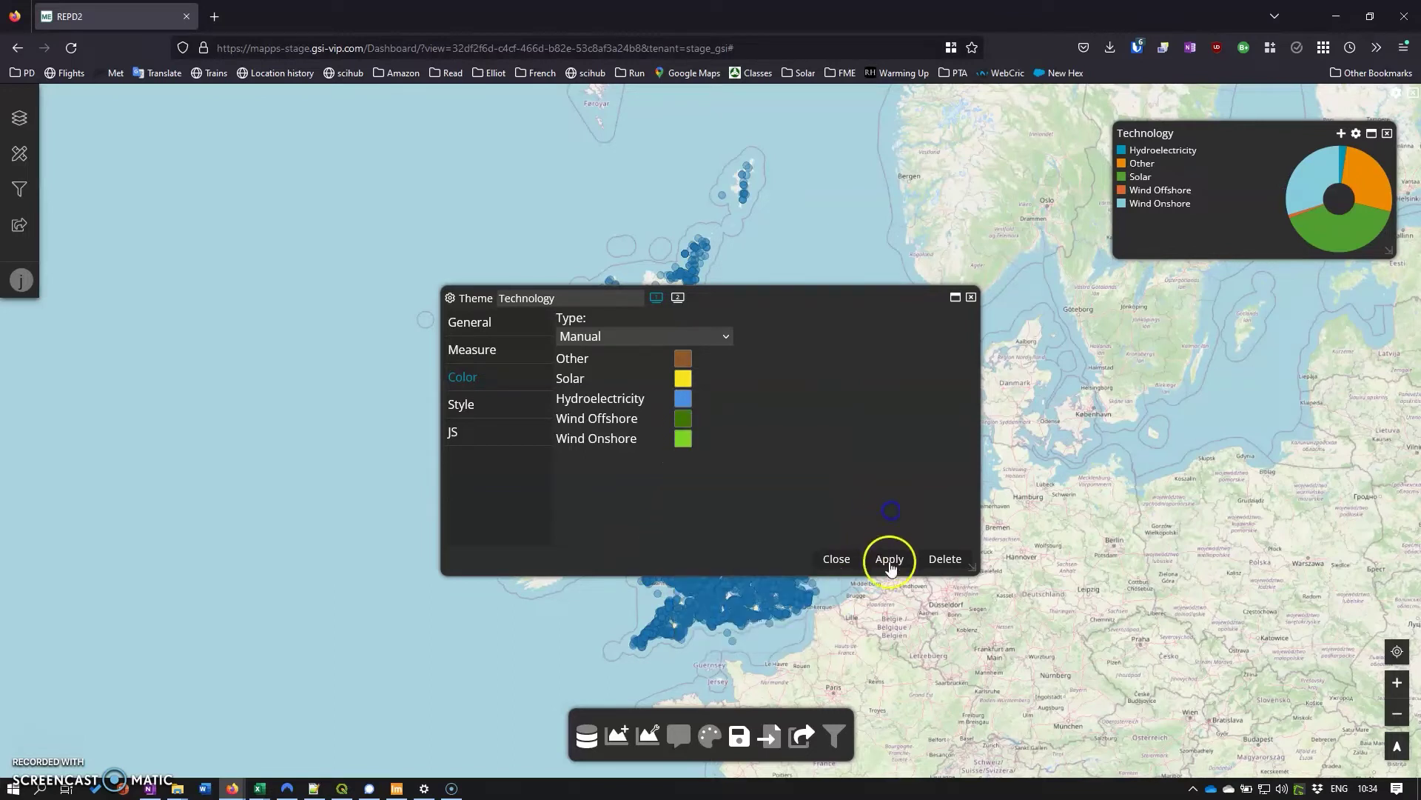
# - Colour the REPD map's Repd_July2022 points by theme colours and raise their opacity
pyautogui.click(837, 563)
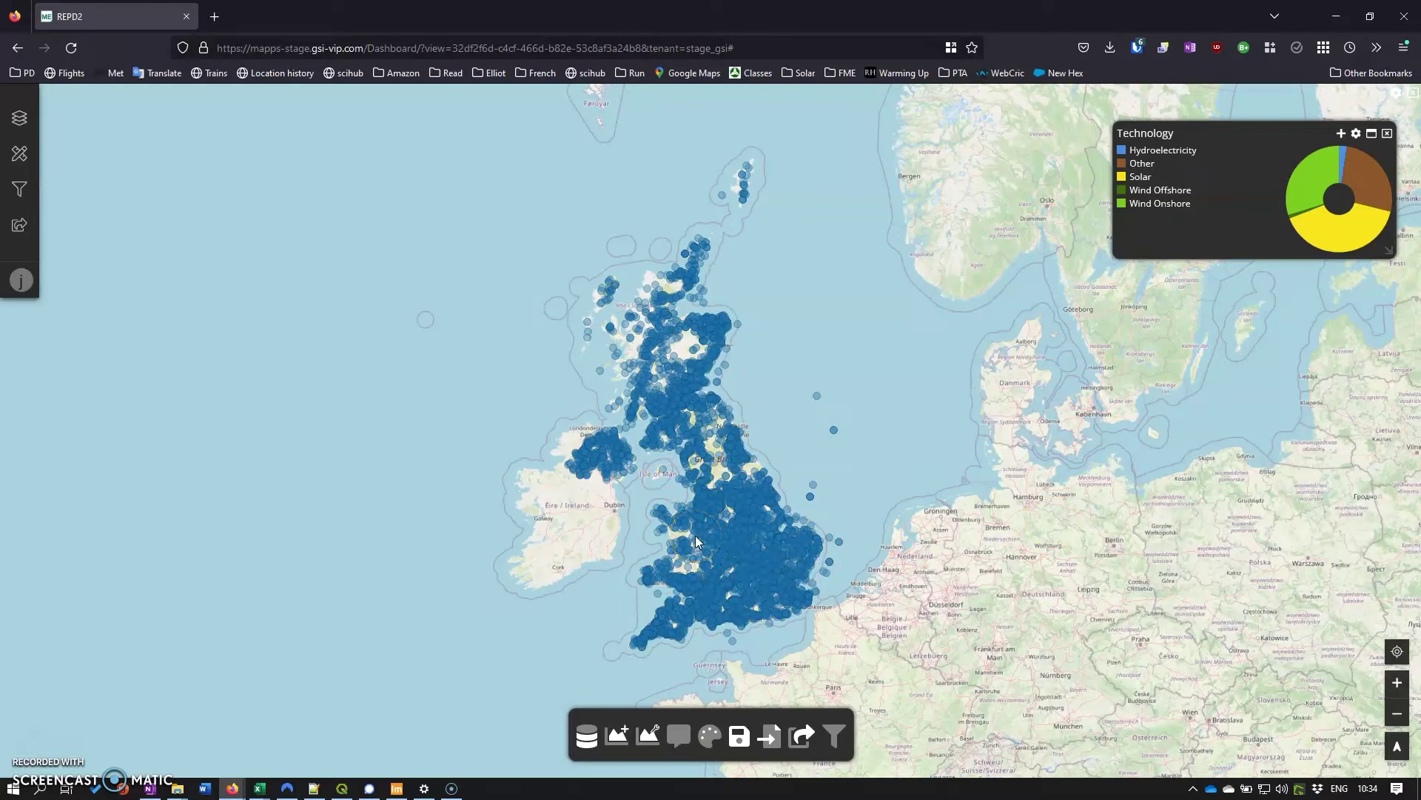
pyautogui.click(649, 735)
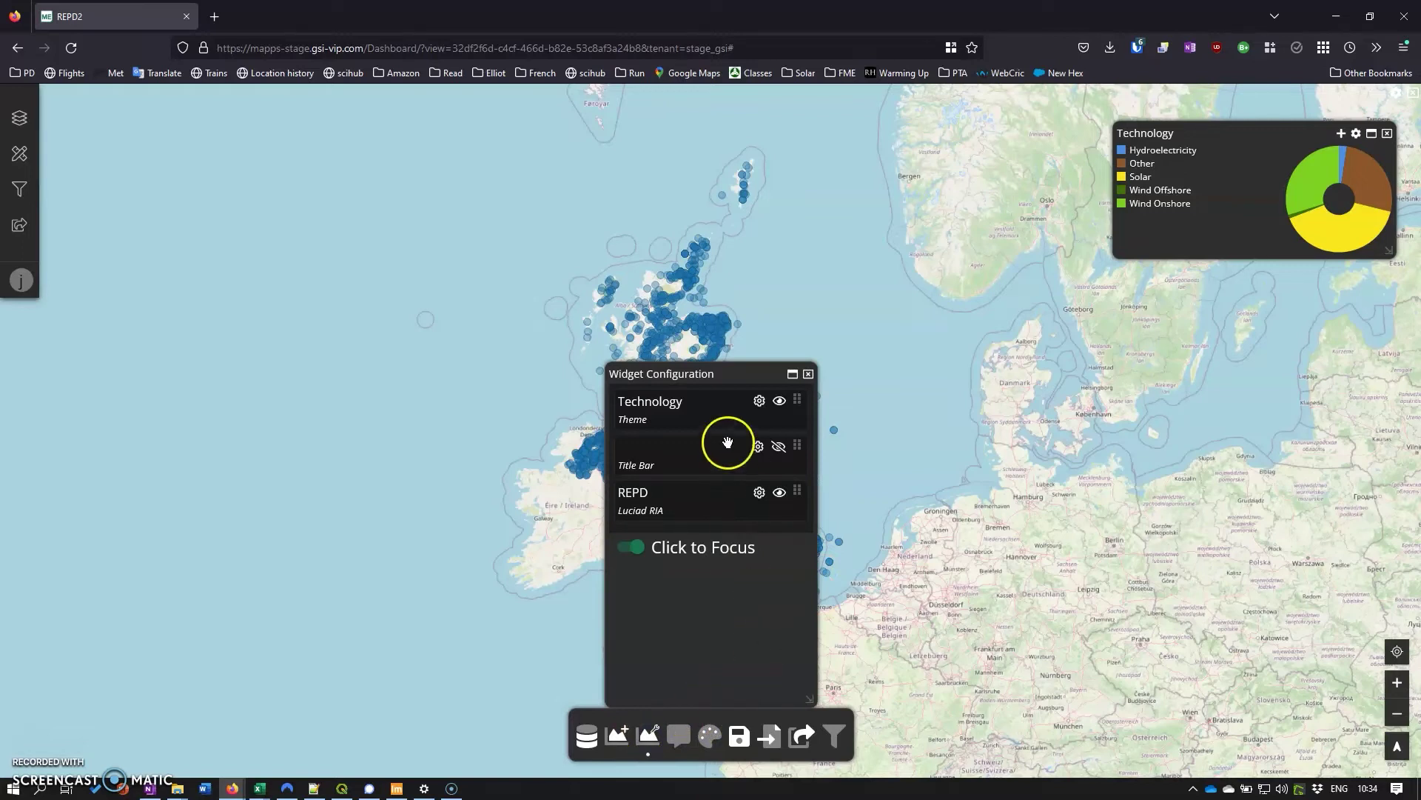
pyautogui.click(759, 493)
pyautogui.click(489, 351)
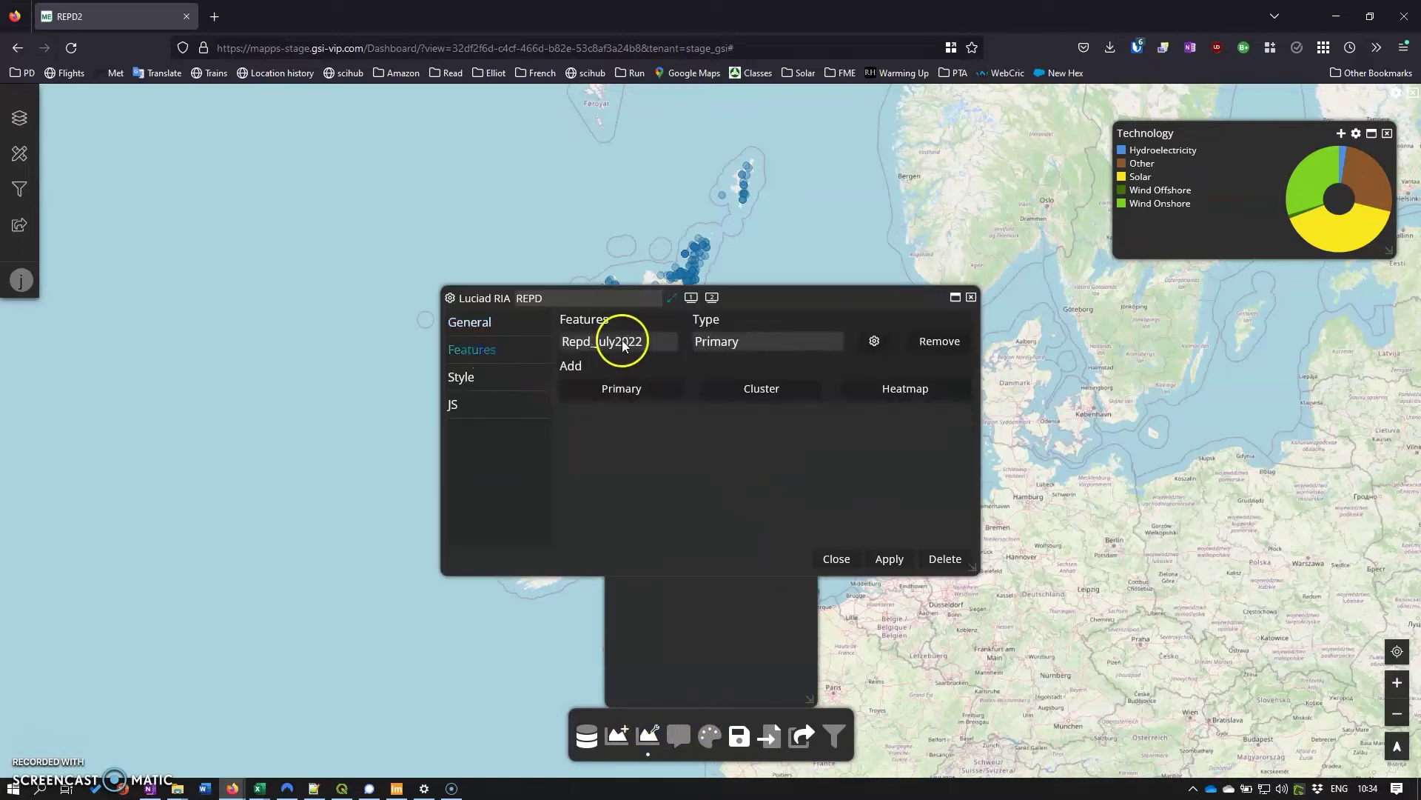
pyautogui.click(874, 341)
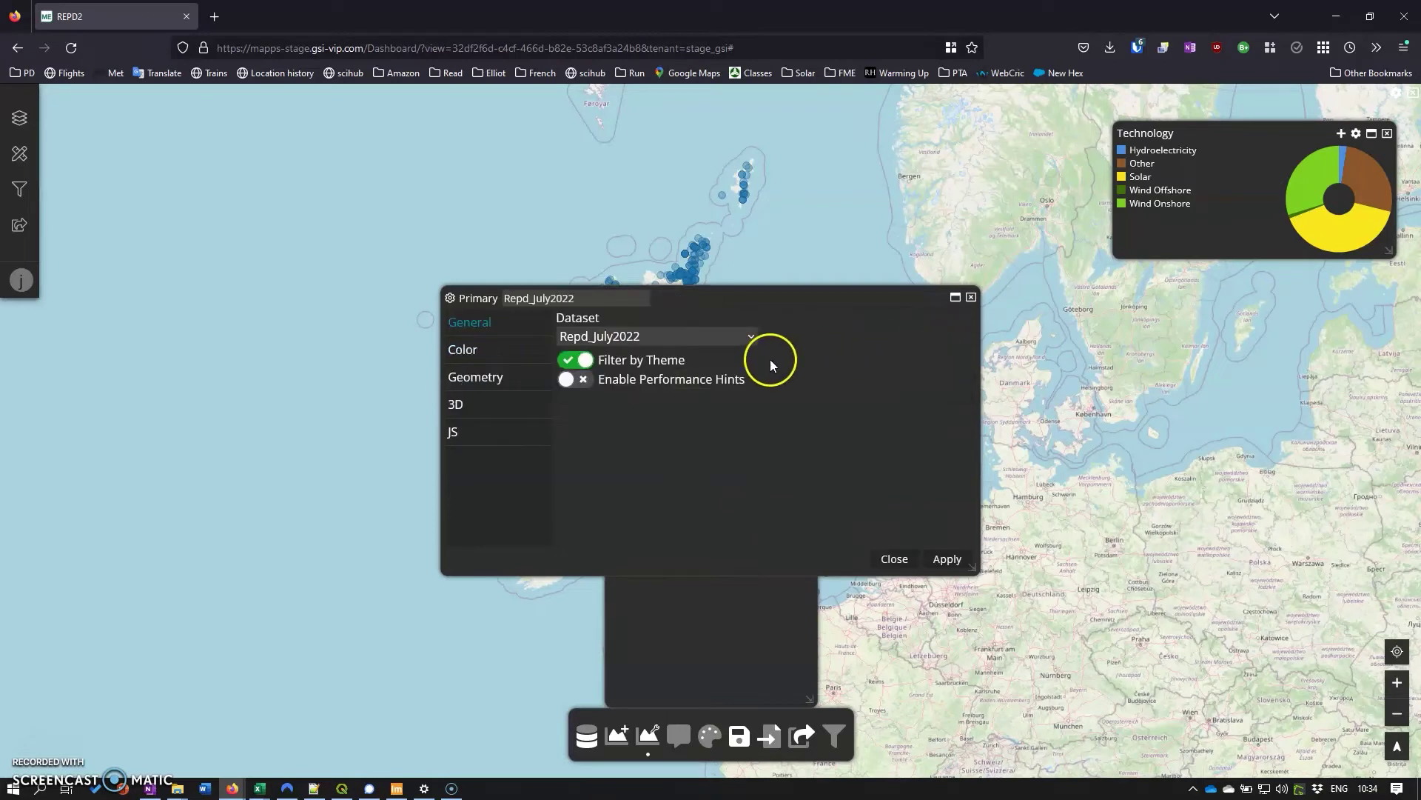
pyautogui.click(511, 351)
pyautogui.click(630, 340)
pyautogui.click(628, 380)
pyautogui.moveTo(616, 383); pyautogui.dragTo(682, 384)
# - Set the map point size to 8 and apply the new point styling
pyautogui.click(522, 451)
pyautogui.click(579, 393)
pyautogui.moveTo(578, 392); pyautogui.dragTo(674, 366)
pyautogui.click(929, 557)
pyautogui.click(891, 561)
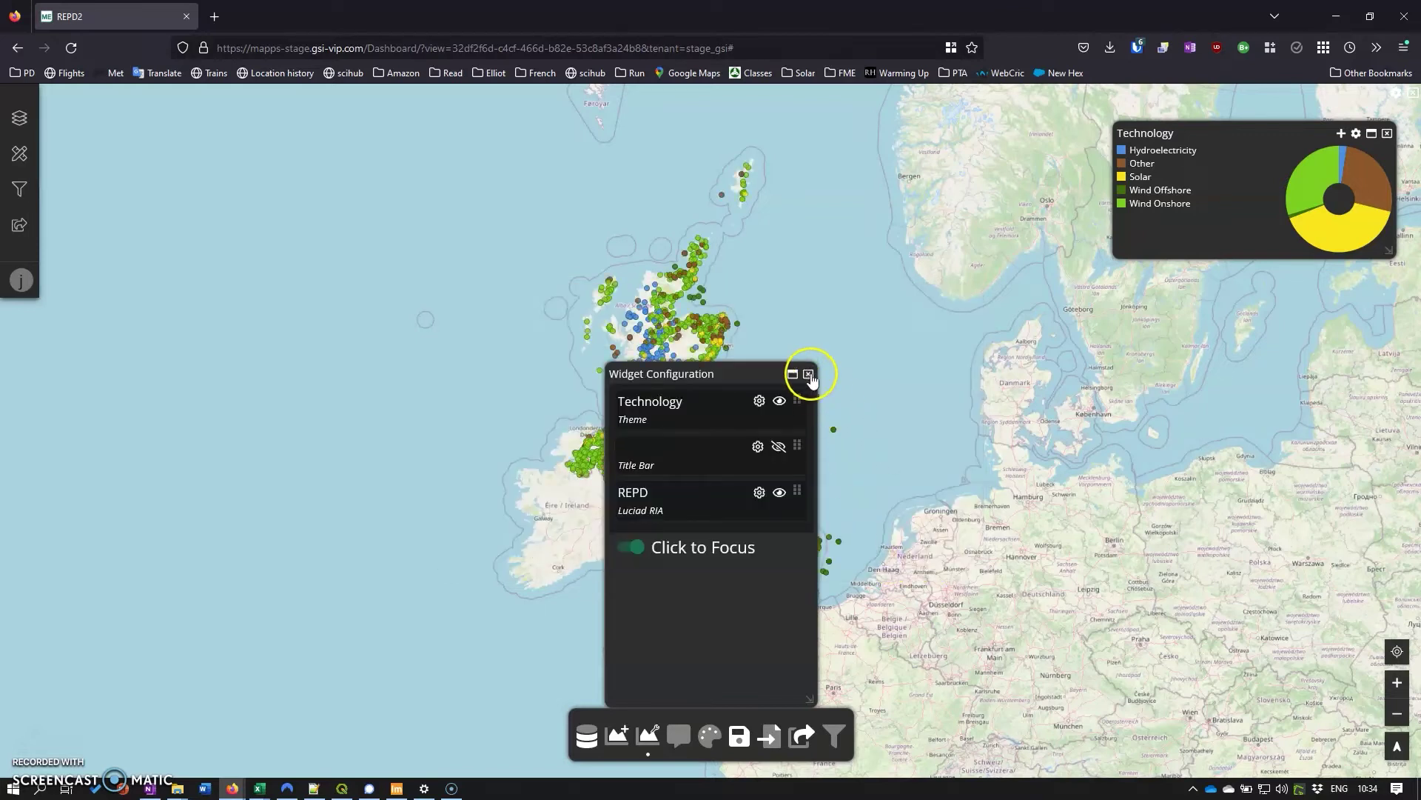
pyautogui.click(808, 377)
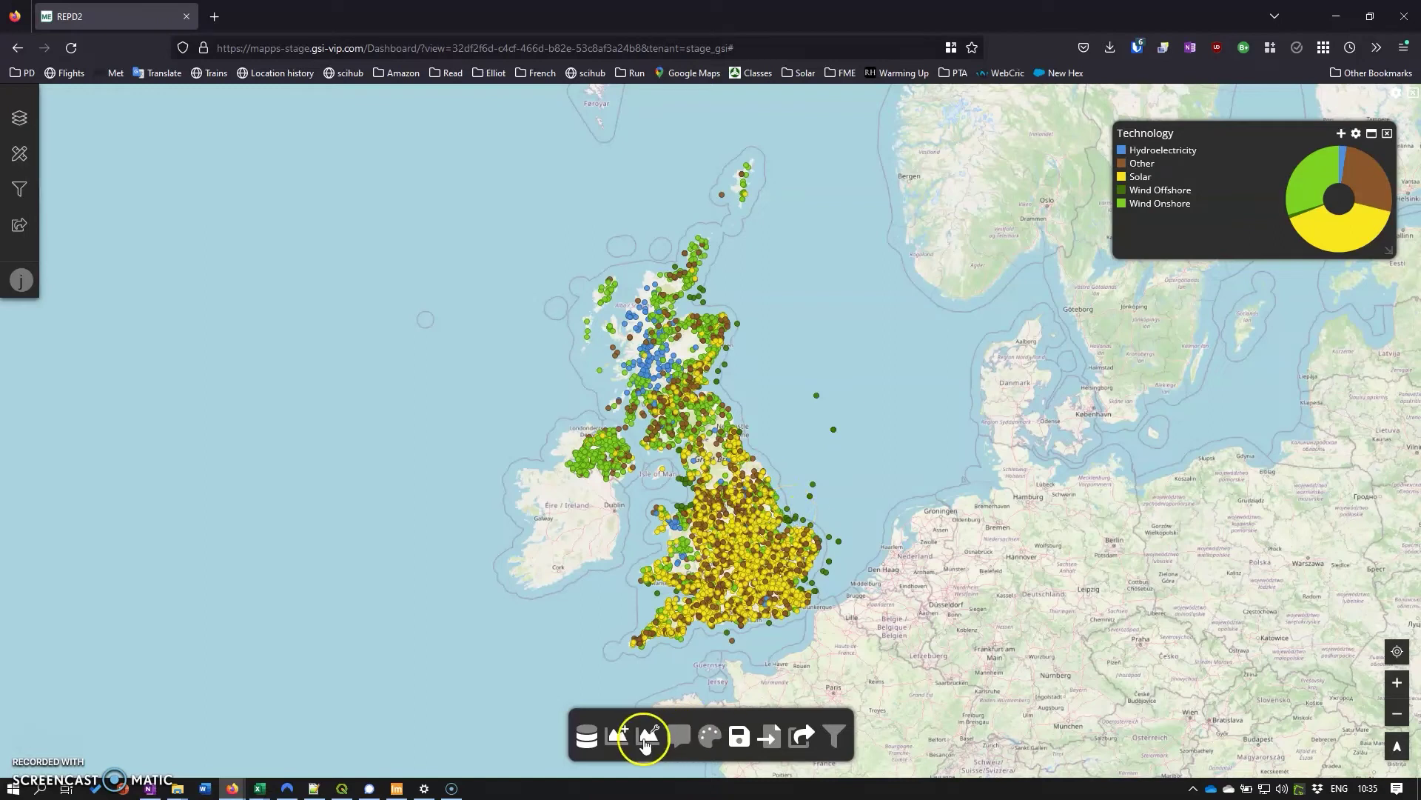
# - Add a dropdown list on the status field titled Status, placed beneath the Technology pie
pyautogui.click(618, 736)
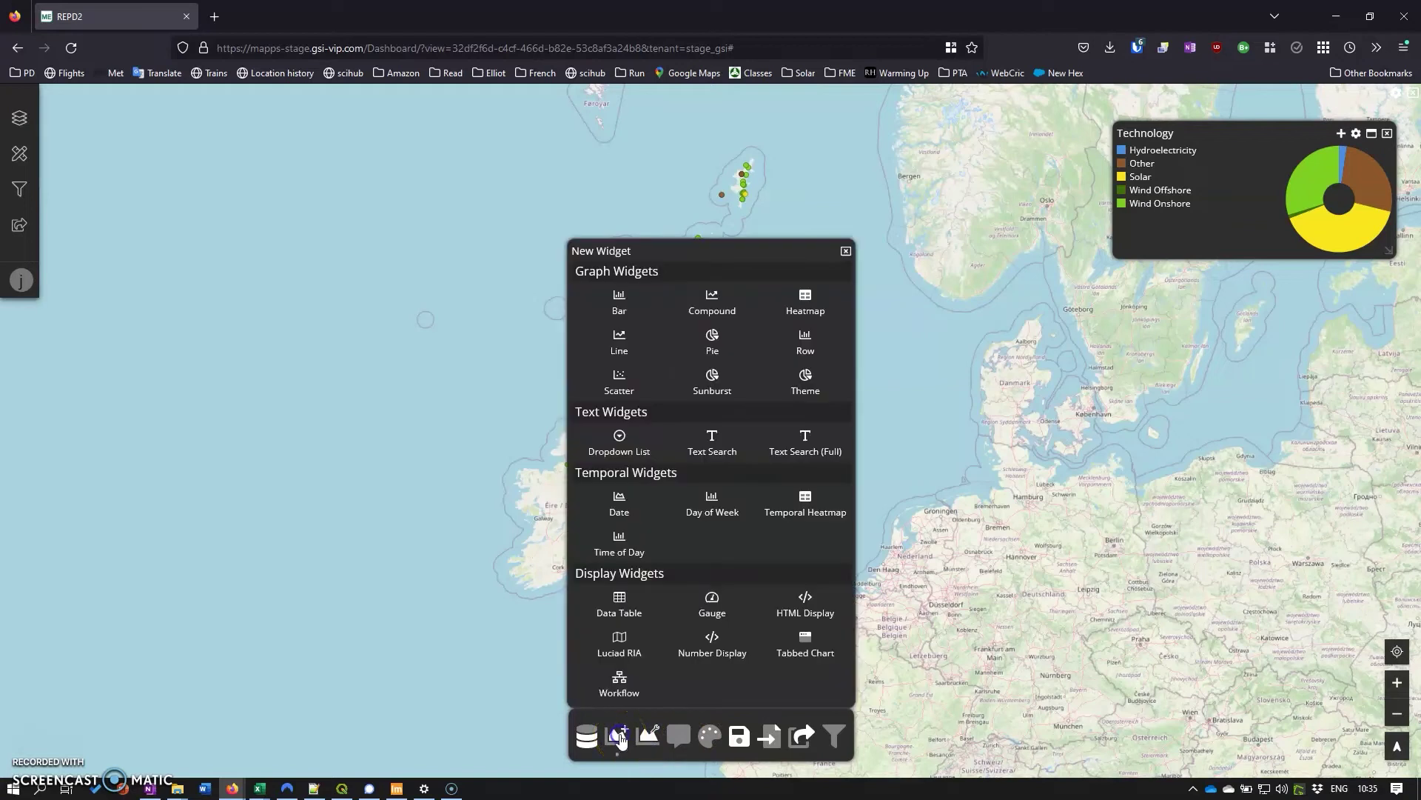
pyautogui.click(619, 438)
pyautogui.click(783, 341)
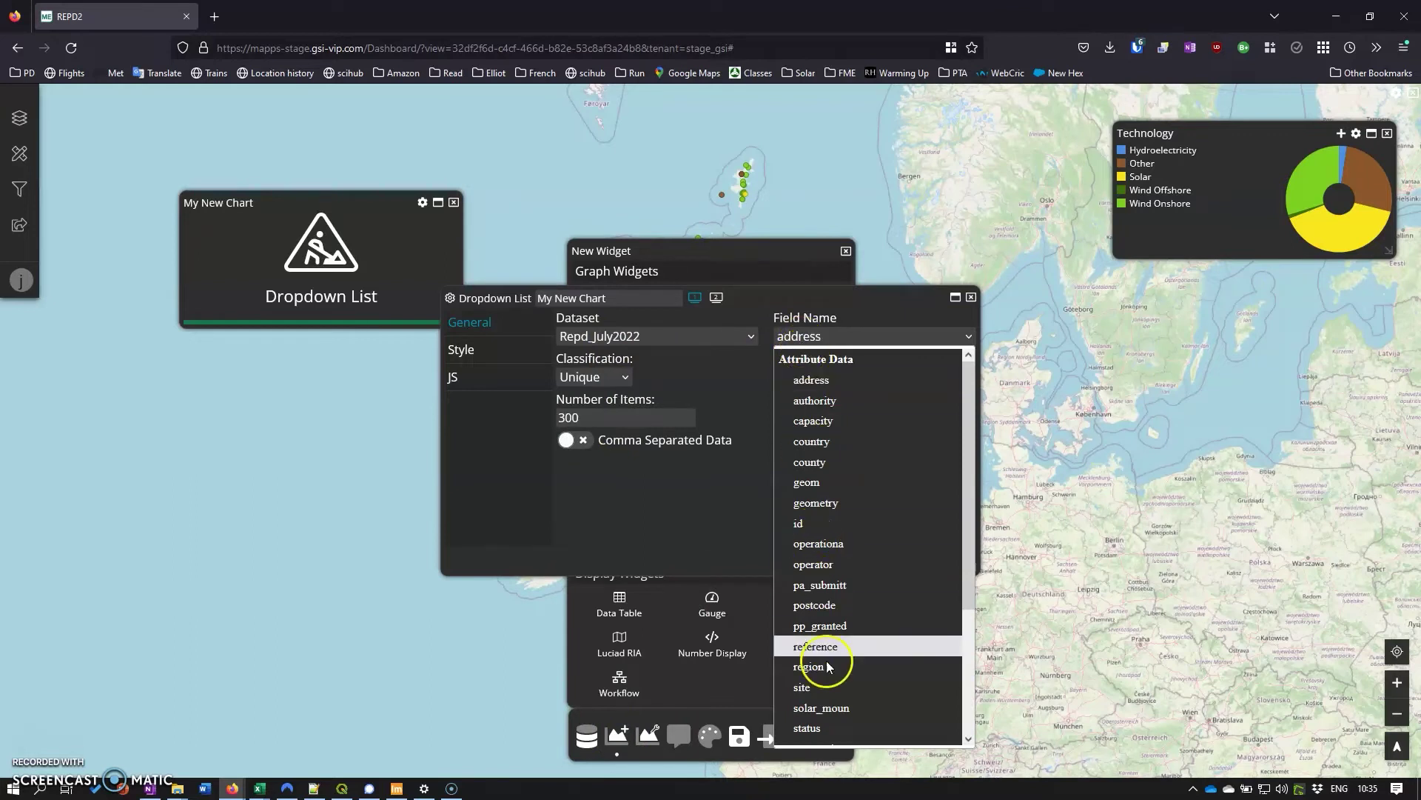
pyautogui.click(807, 728)
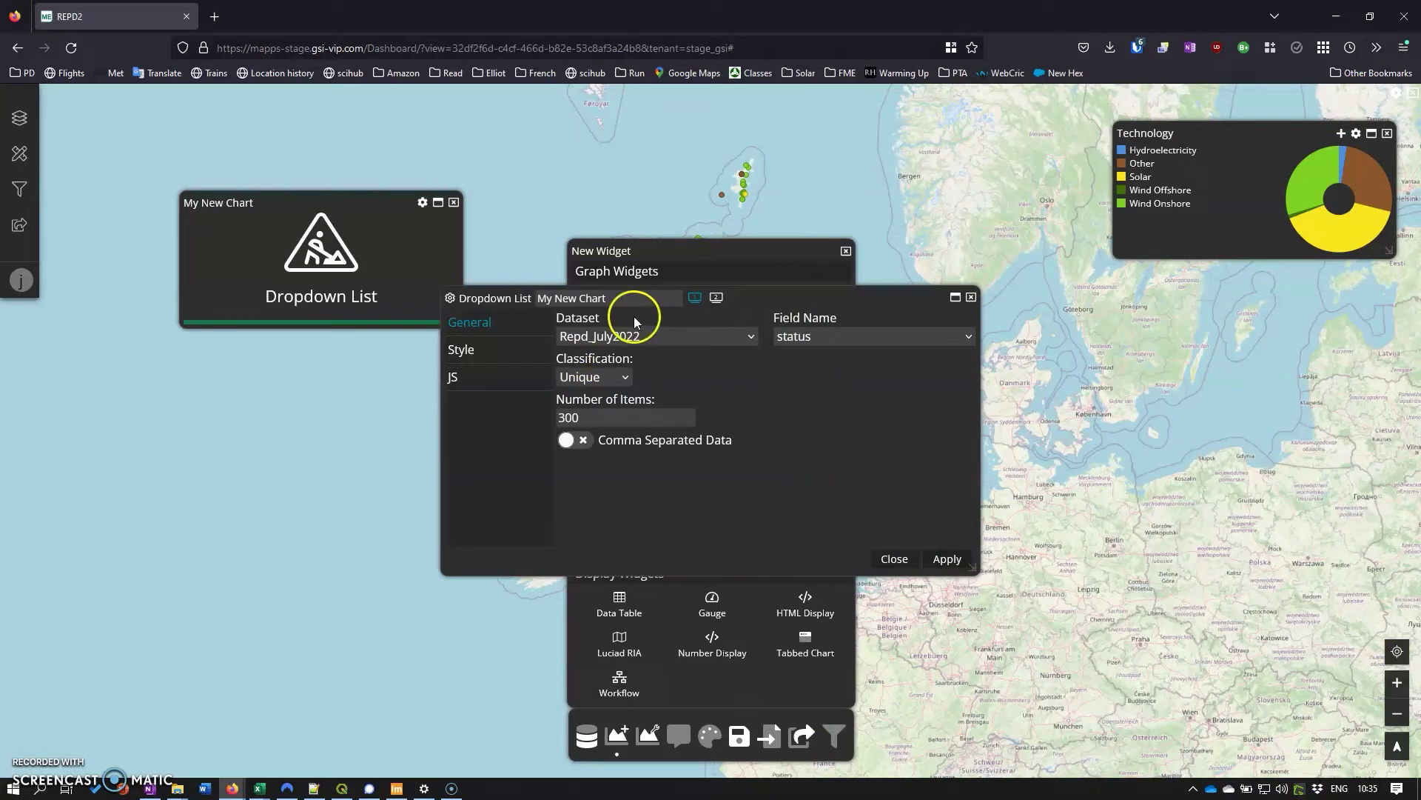
pyautogui.moveTo(637, 298); pyautogui.dragTo(497, 297)
pyautogui.write('Status')
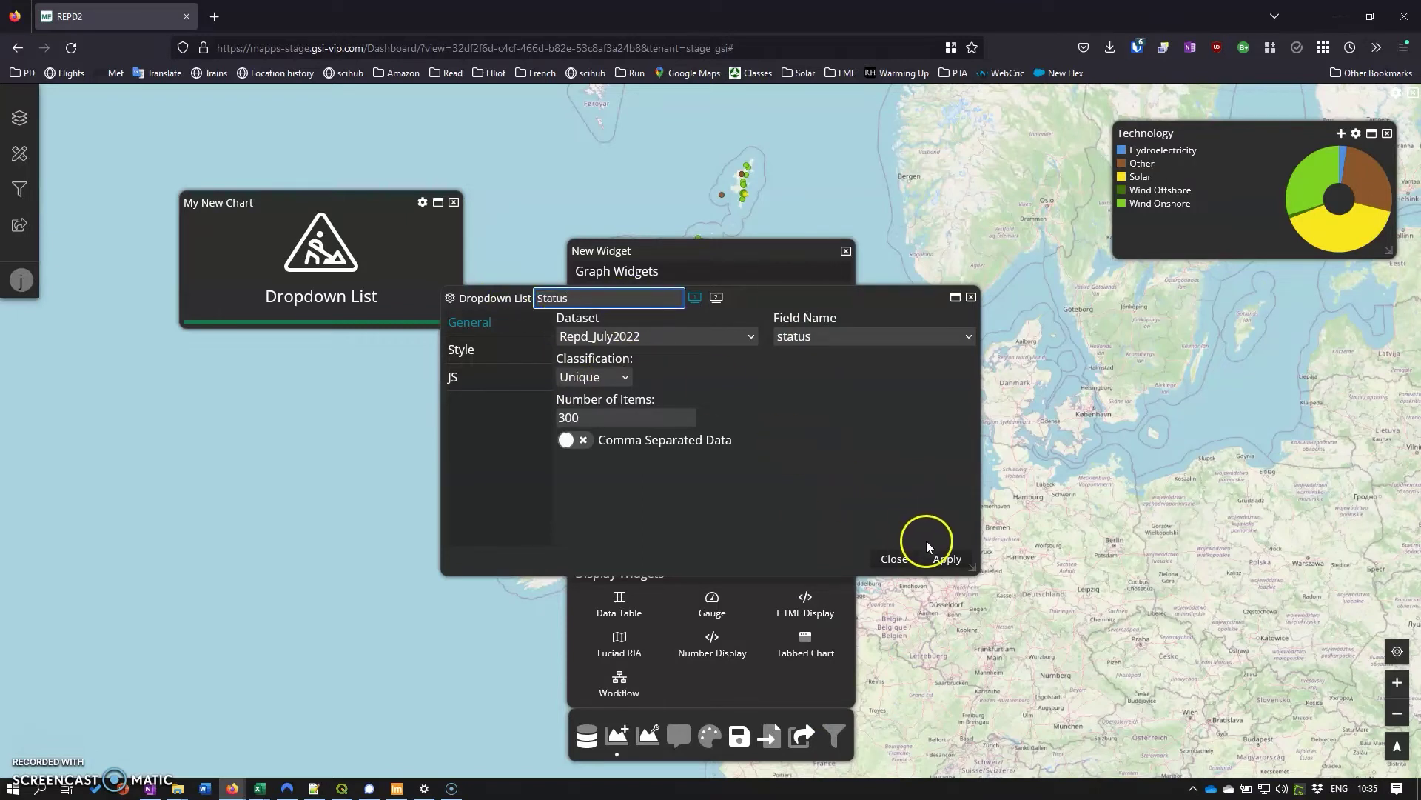
pyautogui.click(934, 558)
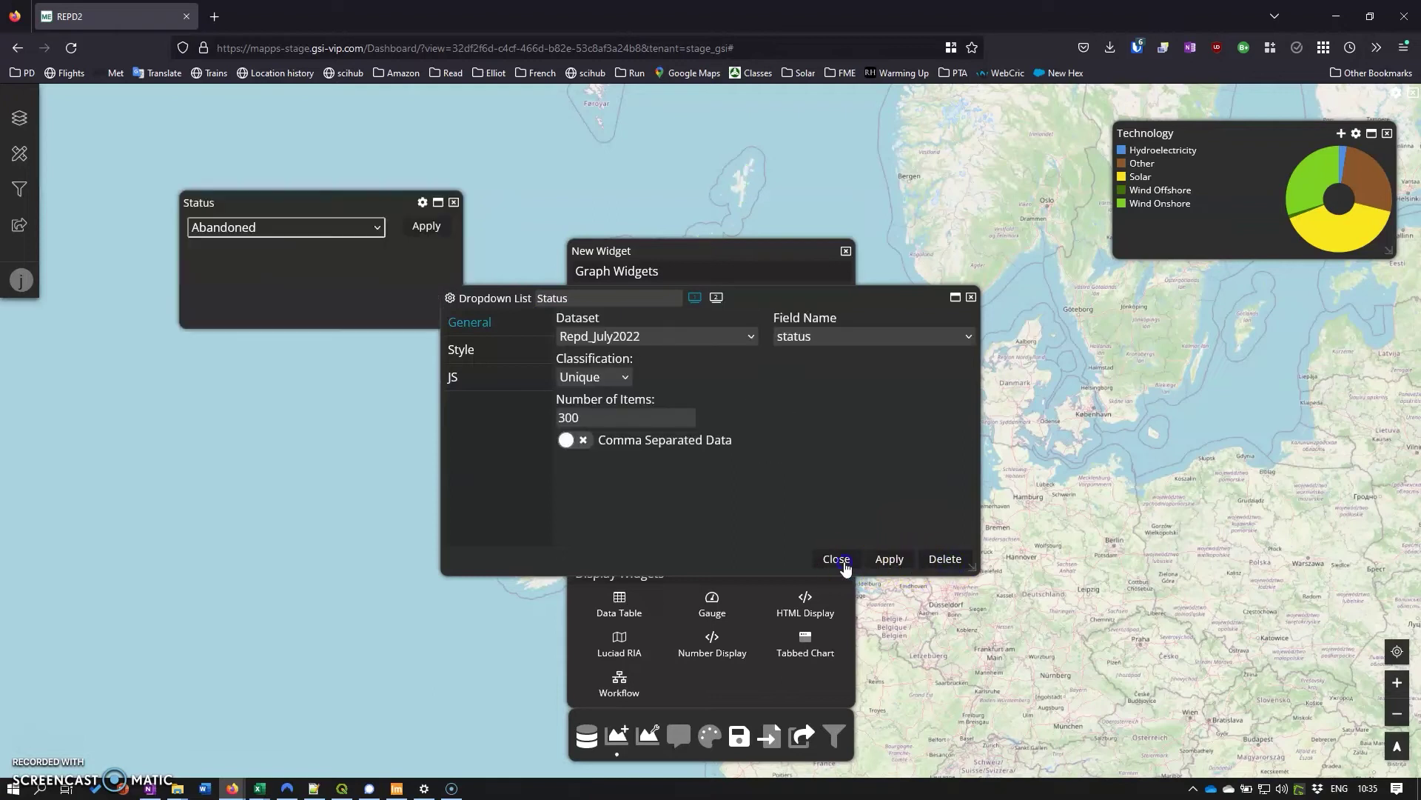
pyautogui.click(837, 558)
pyautogui.moveTo(356, 210); pyautogui.dragTo(1291, 288)
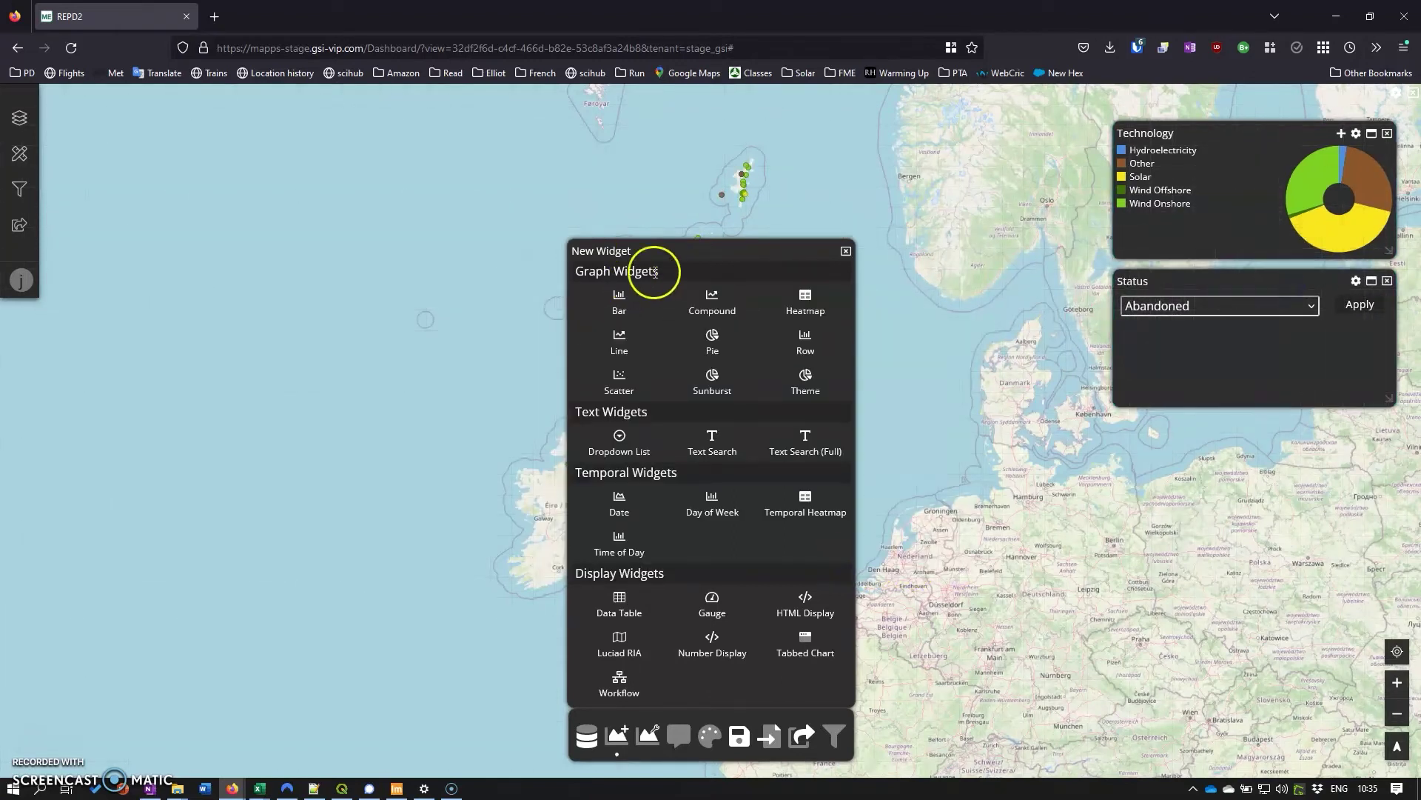
# - Filter the map to Operational sites with the Status dropdown, then remove that filter
pyautogui.click(846, 250)
pyautogui.click(1307, 310)
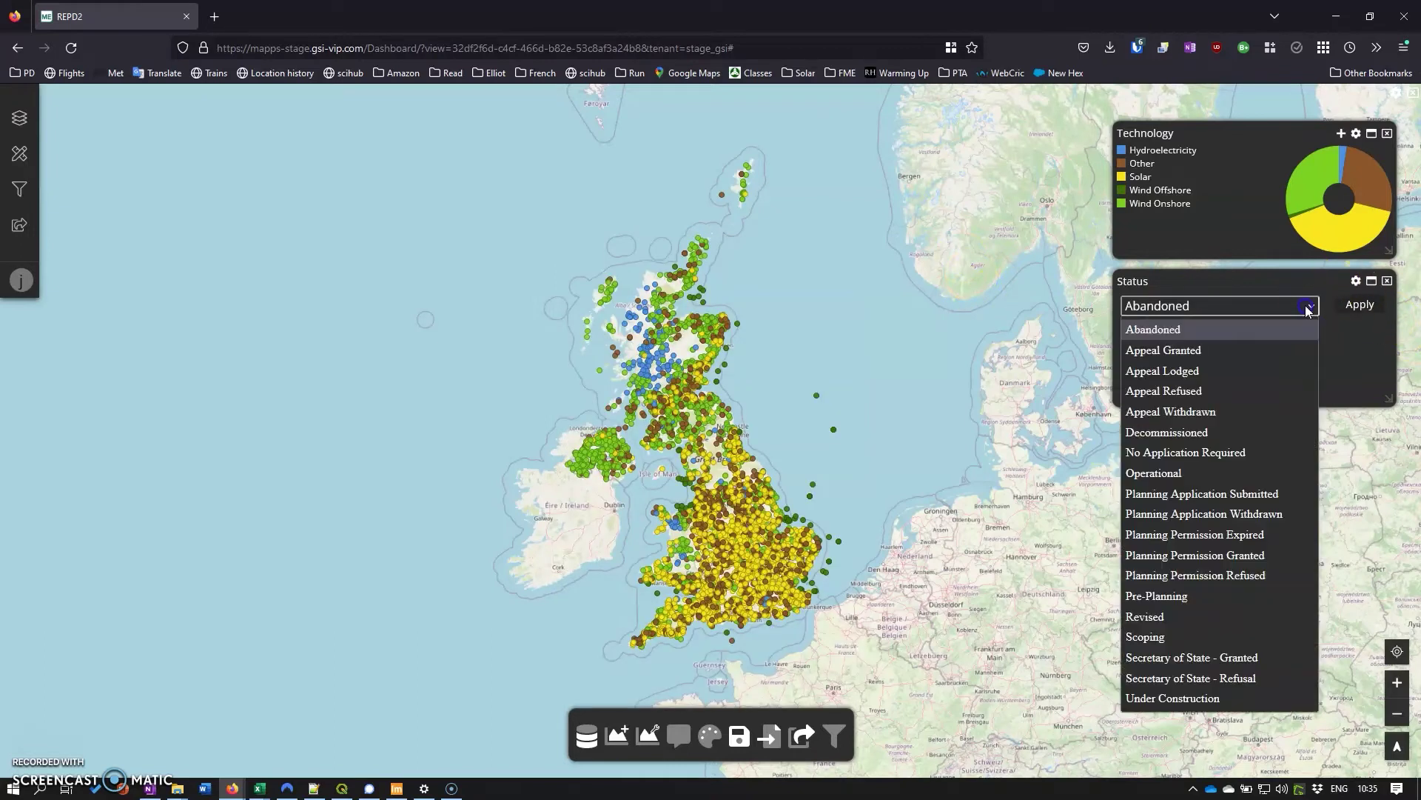
pyautogui.click(1243, 472)
pyautogui.click(1357, 308)
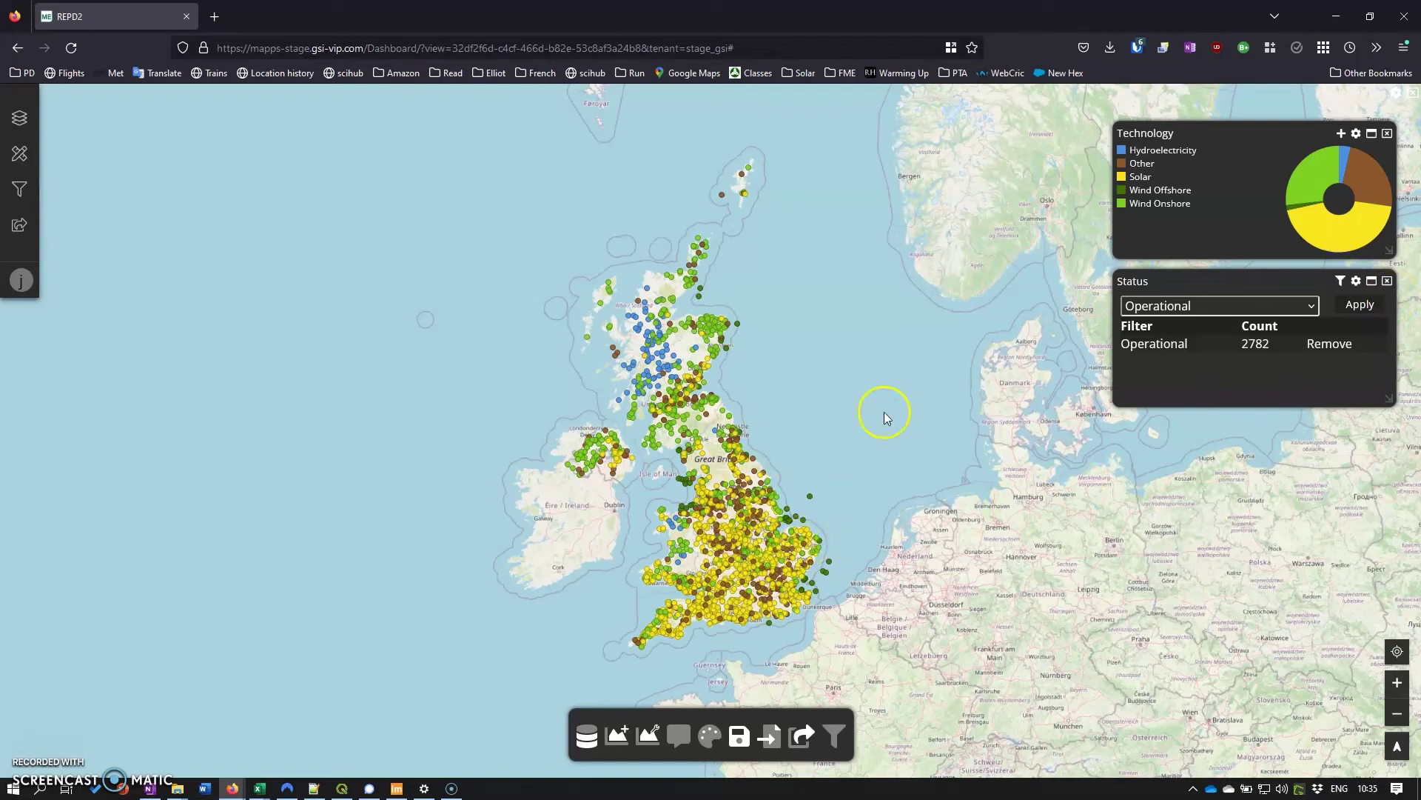
pyautogui.click(1340, 284)
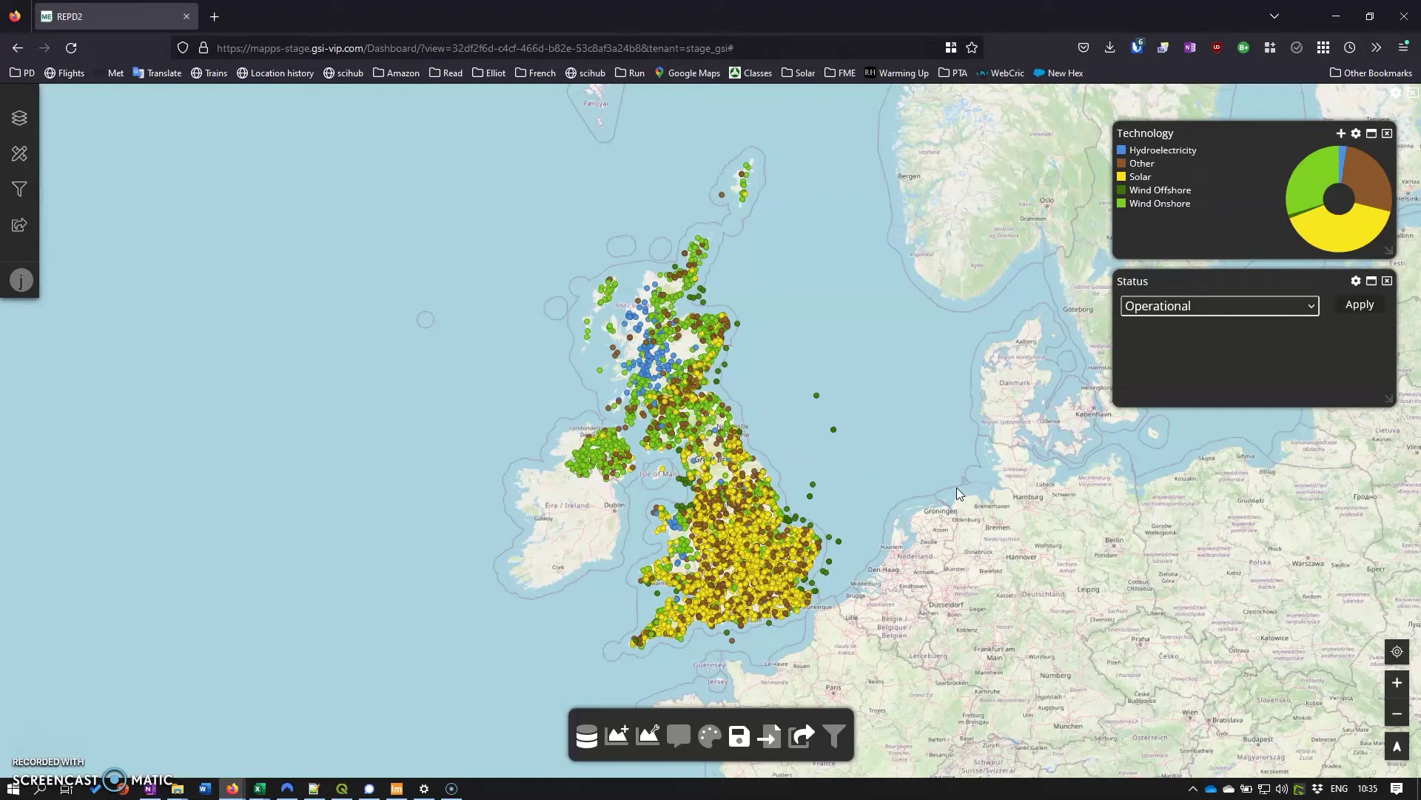
# - Add a gauge titled Capacity showing the Sum of capacity, placed below the Status panel
pyautogui.click(623, 737)
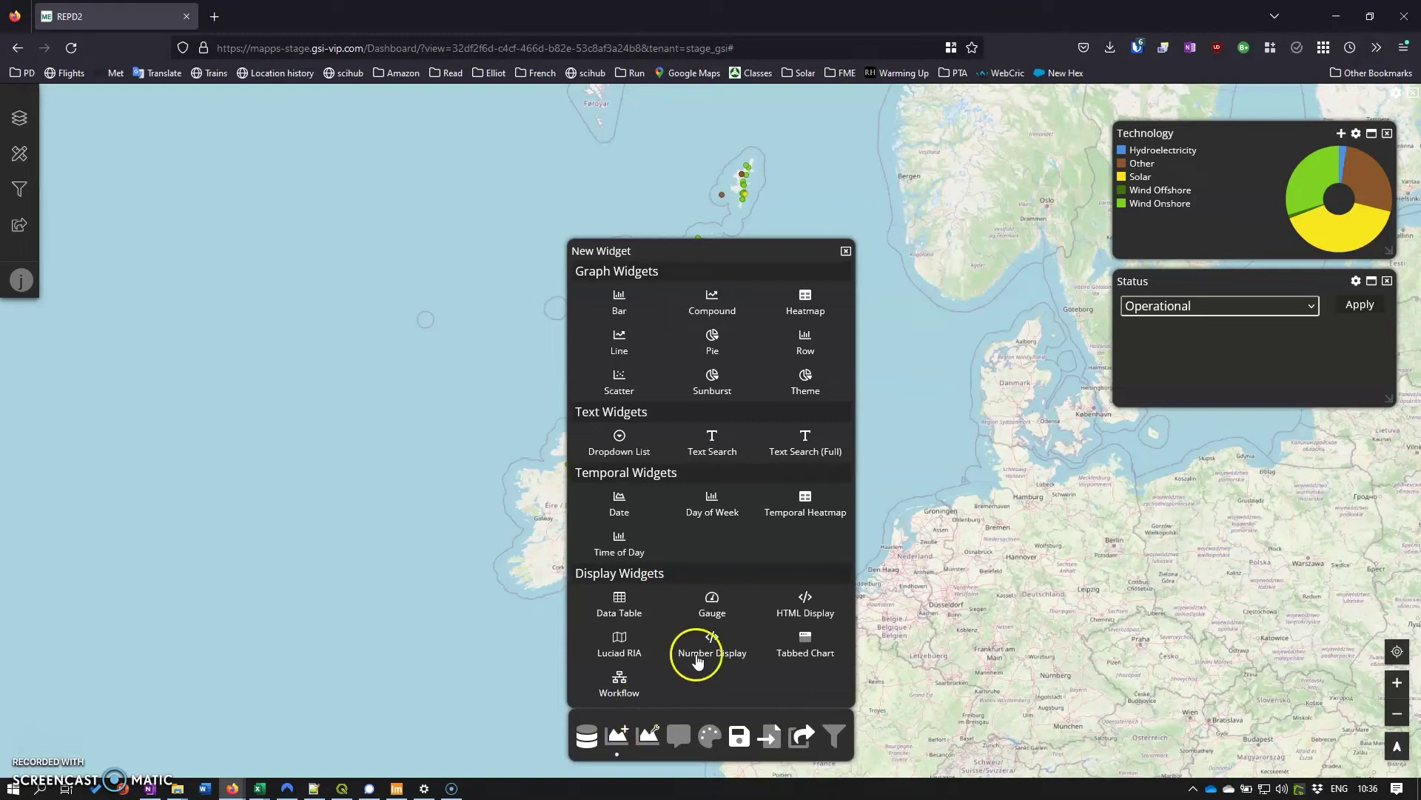
pyautogui.click(705, 603)
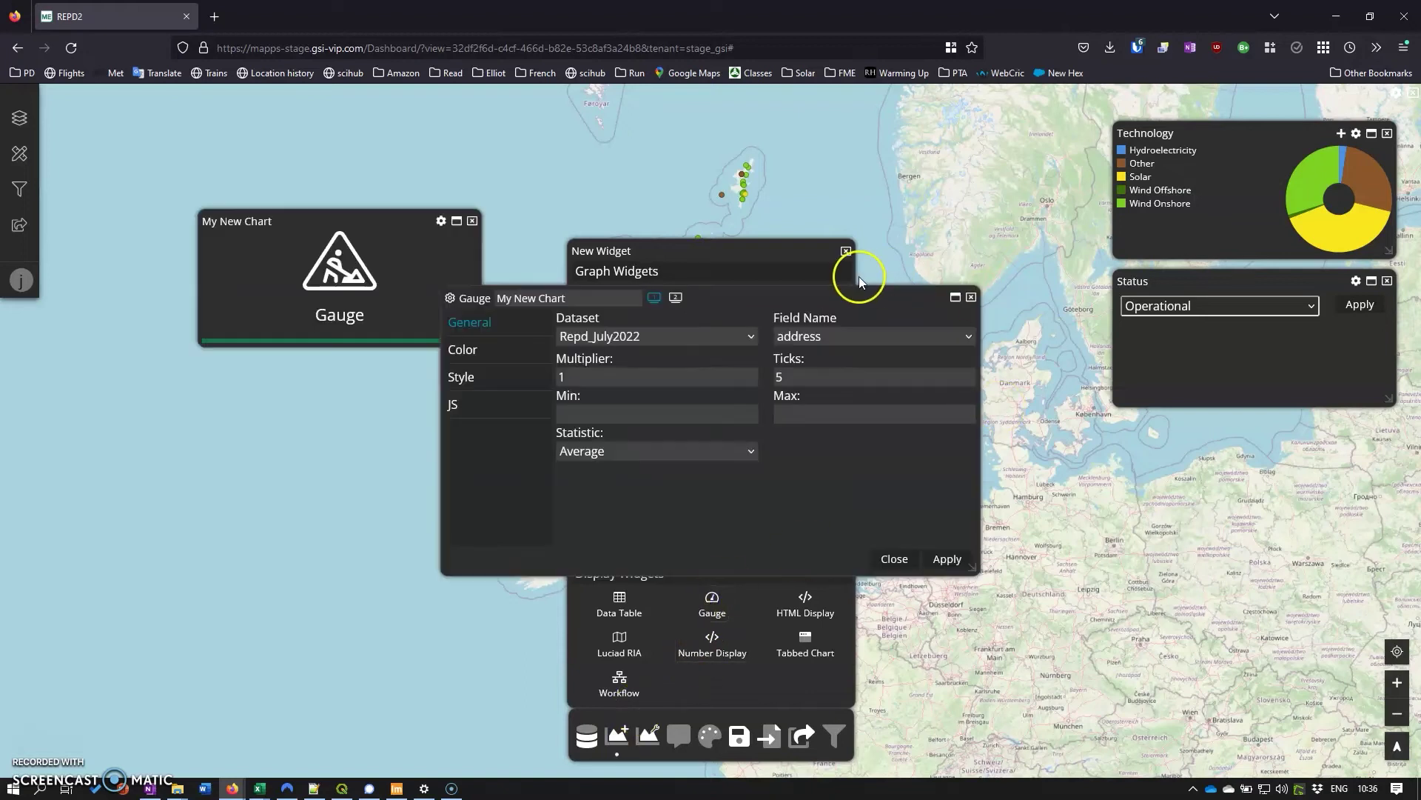
pyautogui.click(818, 337)
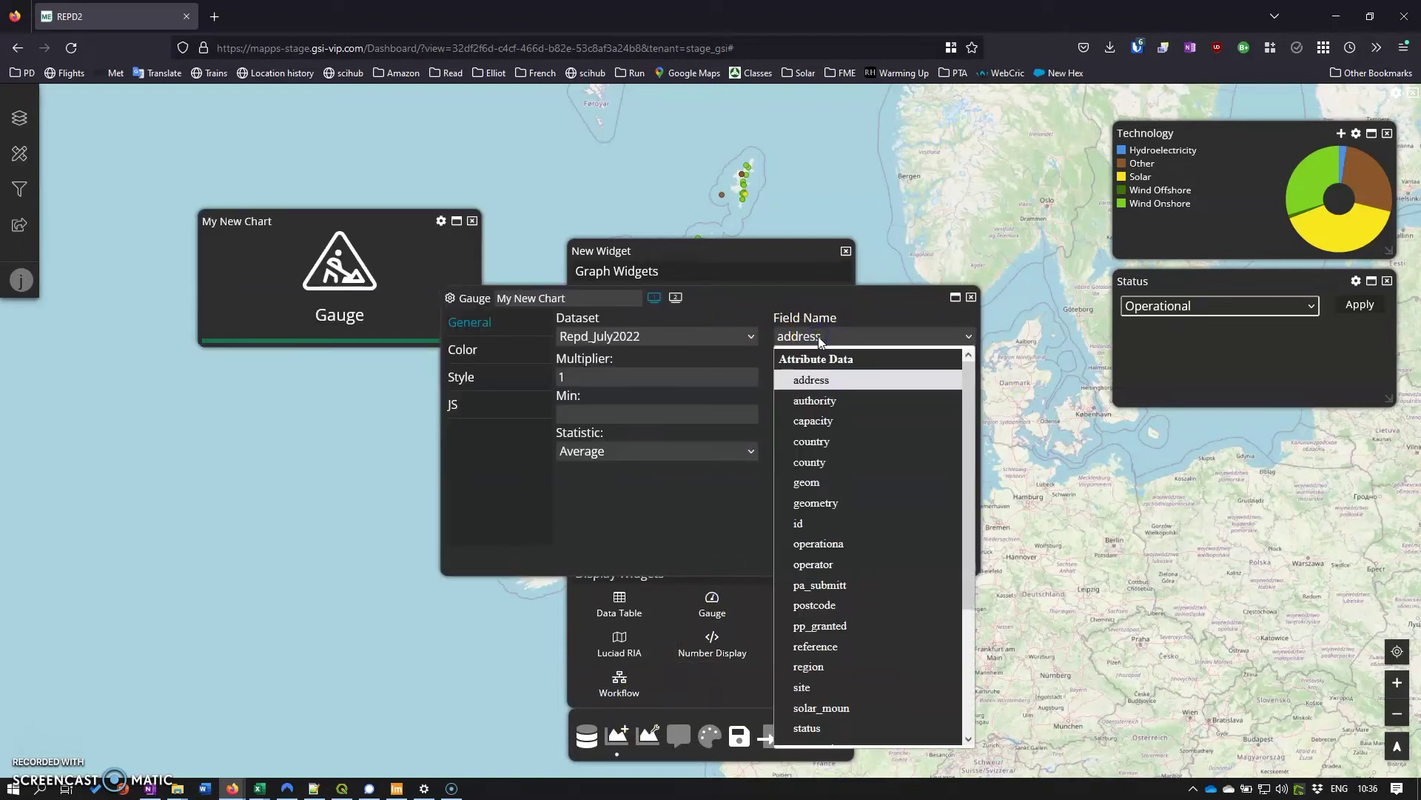
pyautogui.click(813, 421)
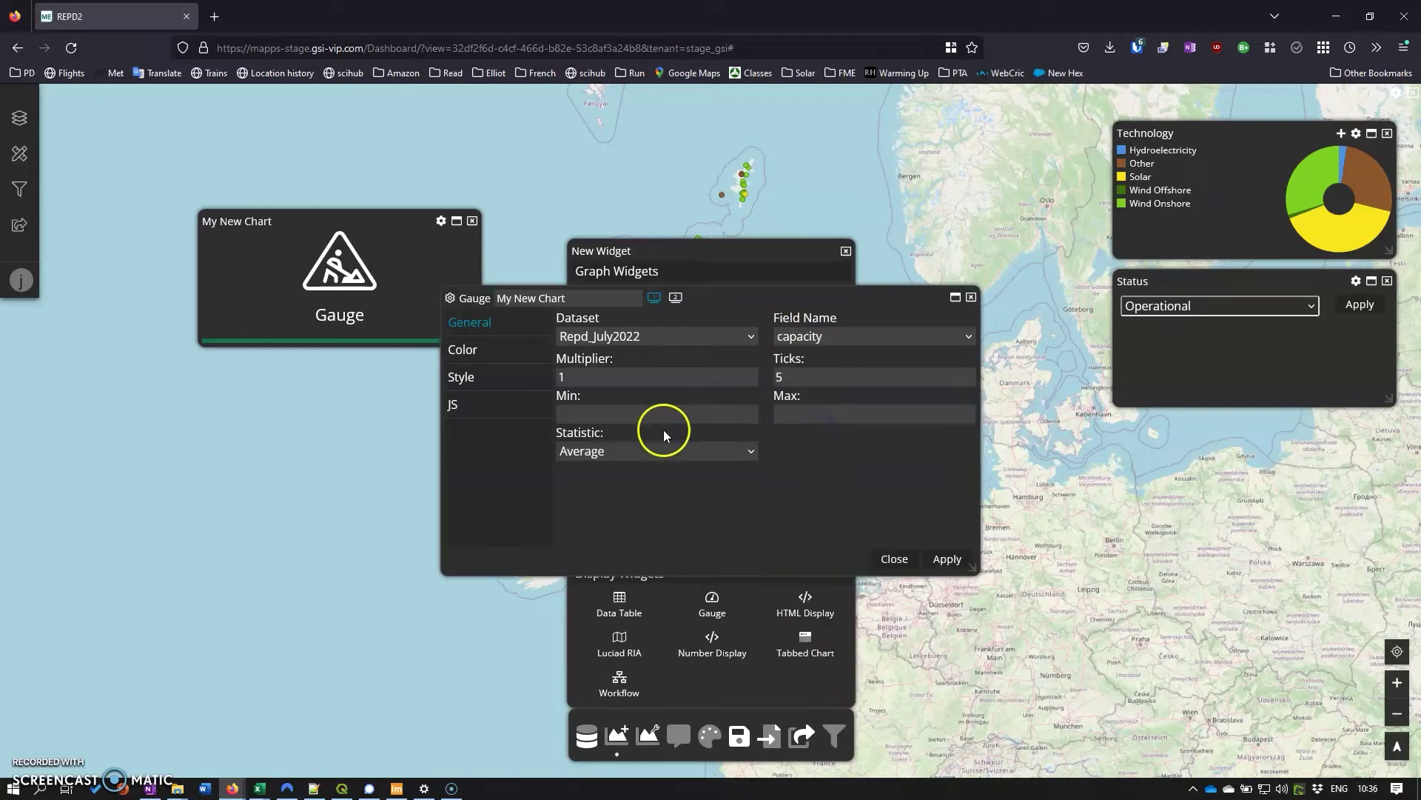
pyautogui.click(649, 450)
pyautogui.click(637, 488)
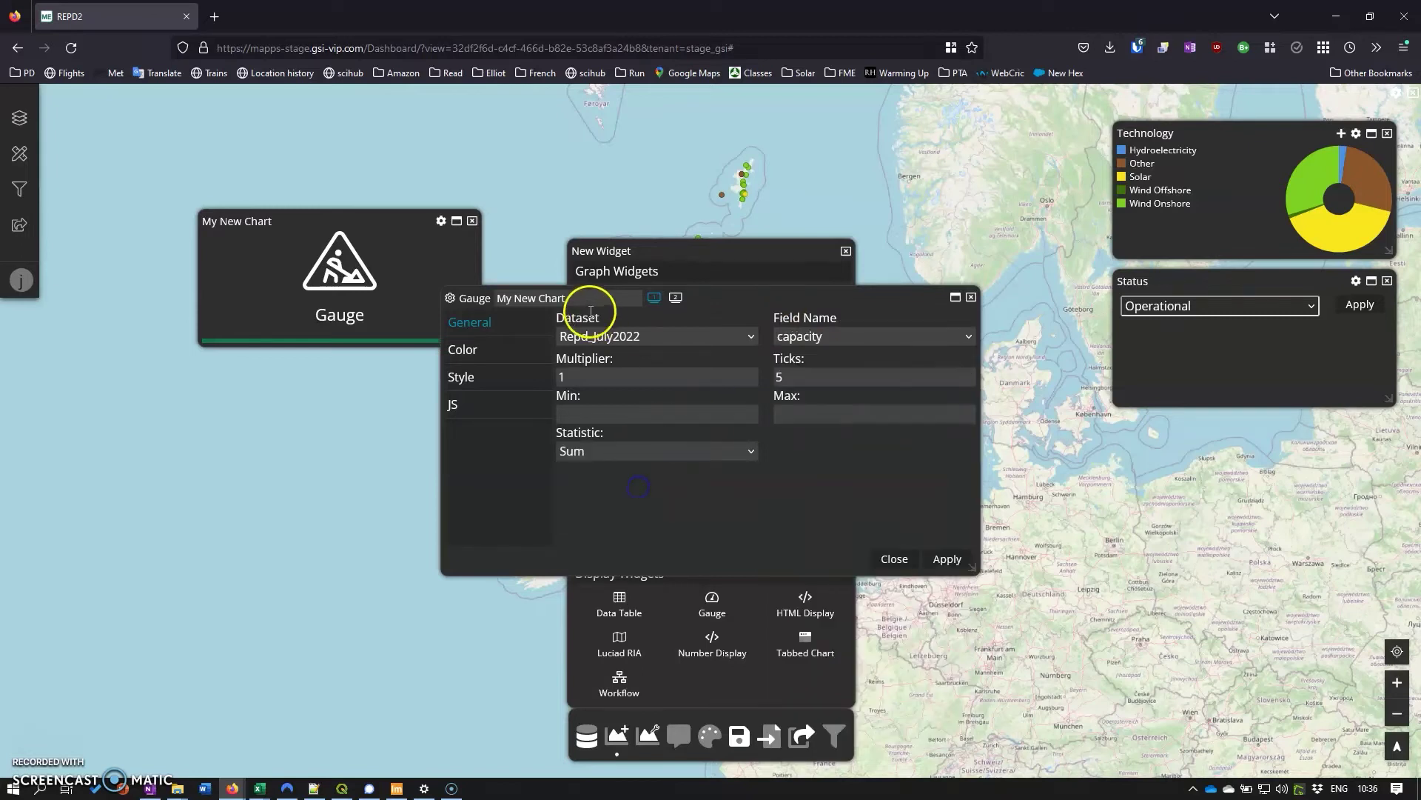
pyautogui.moveTo(590, 310); pyautogui.dragTo(440, 299)
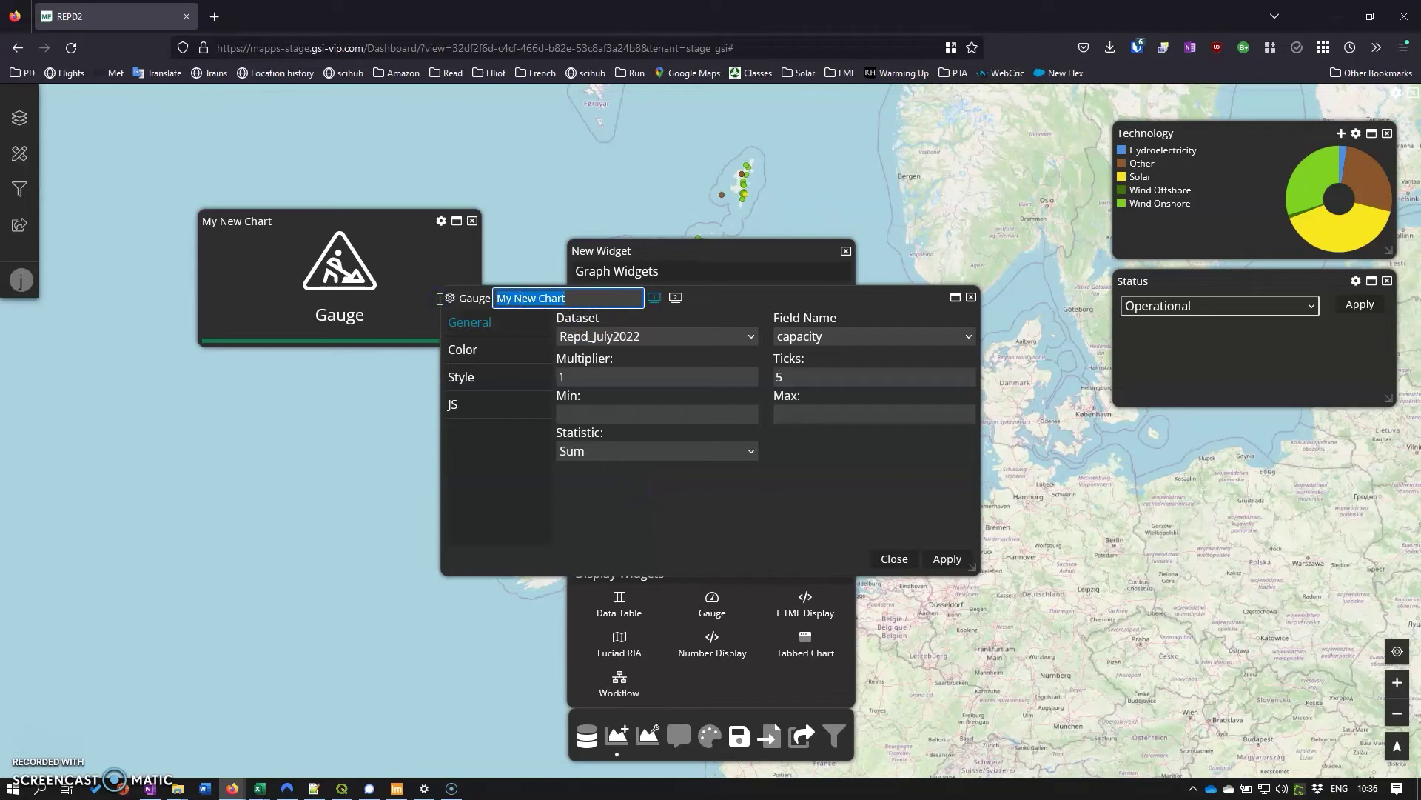
pyautogui.write('Capacity')
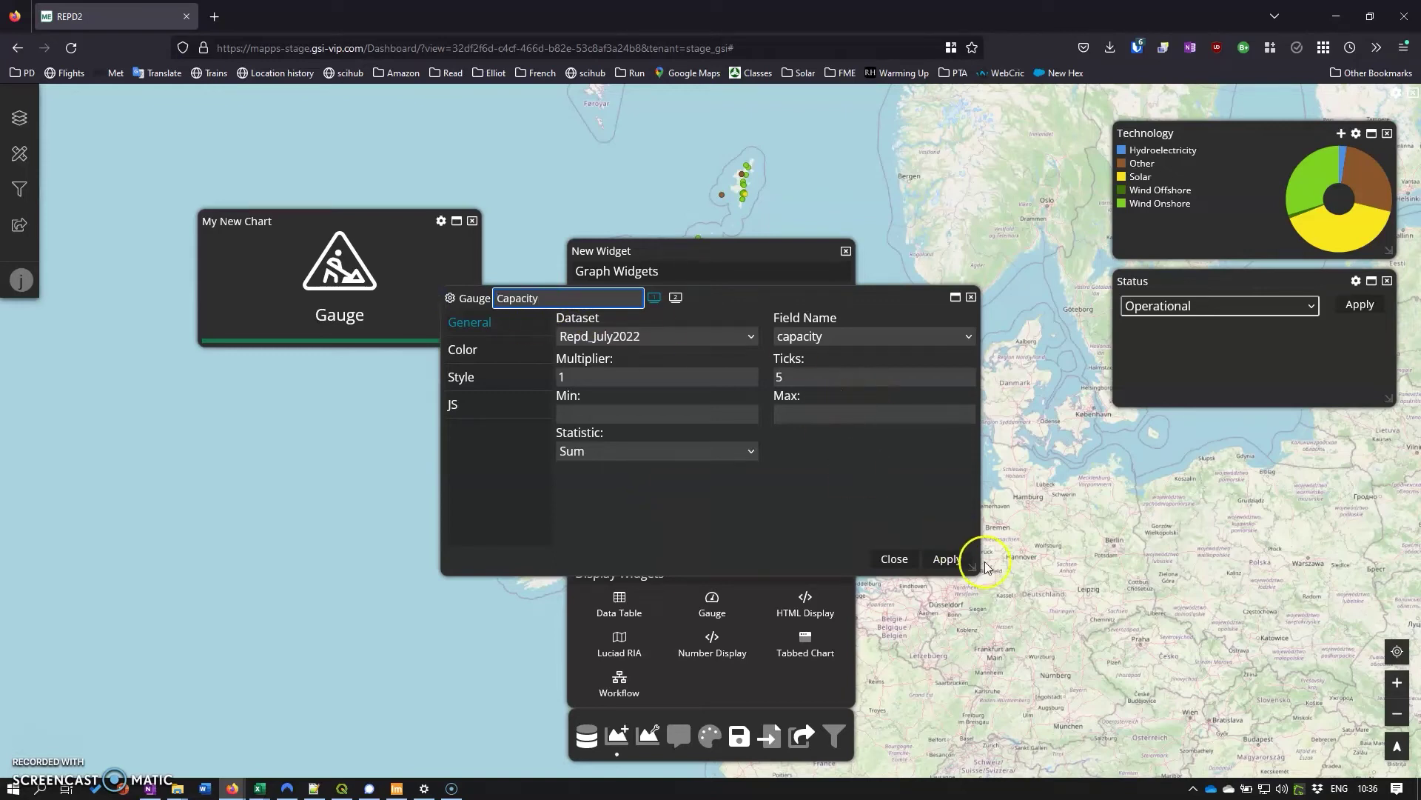
pyautogui.click(947, 559)
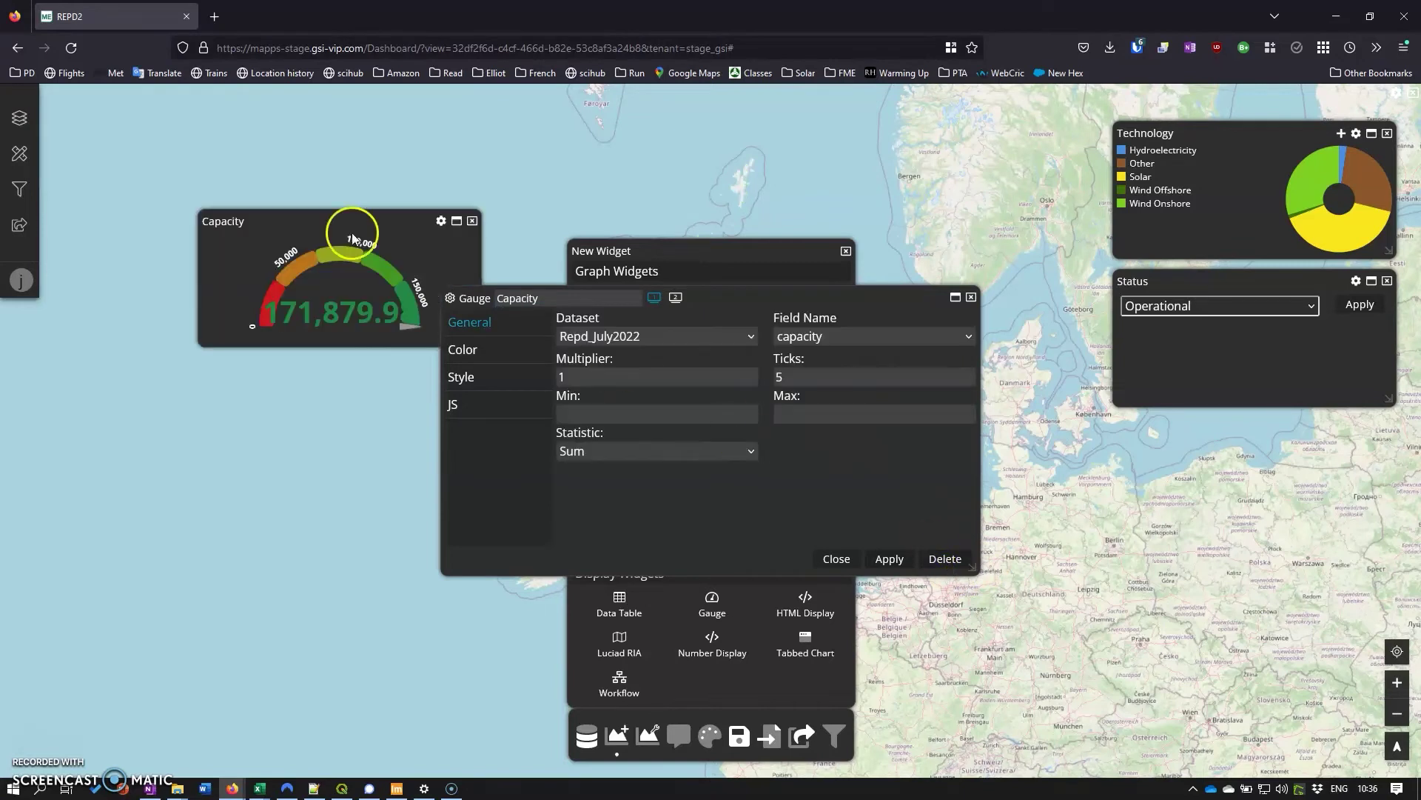
pyautogui.moveTo(330, 227); pyautogui.dragTo(1245, 432)
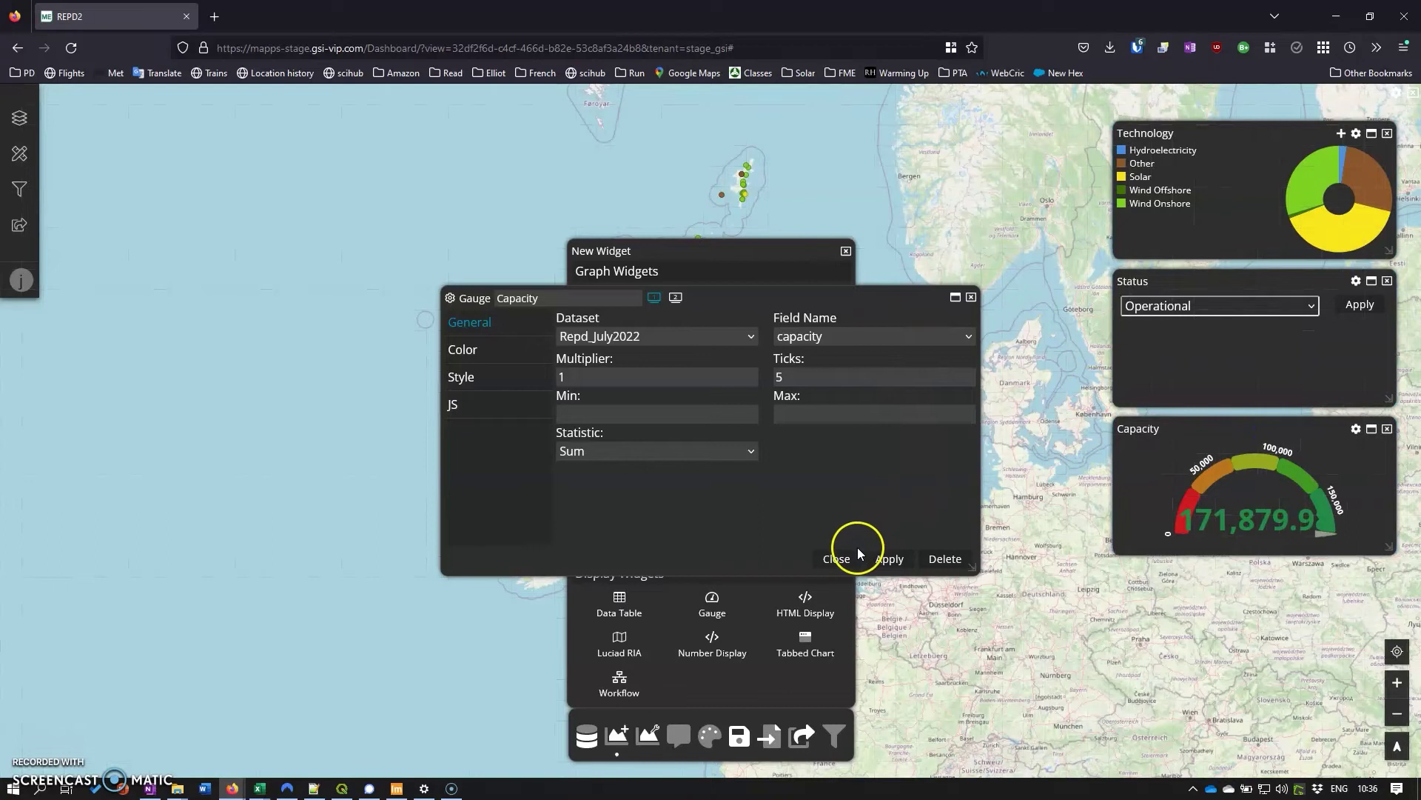
pyautogui.click(837, 559)
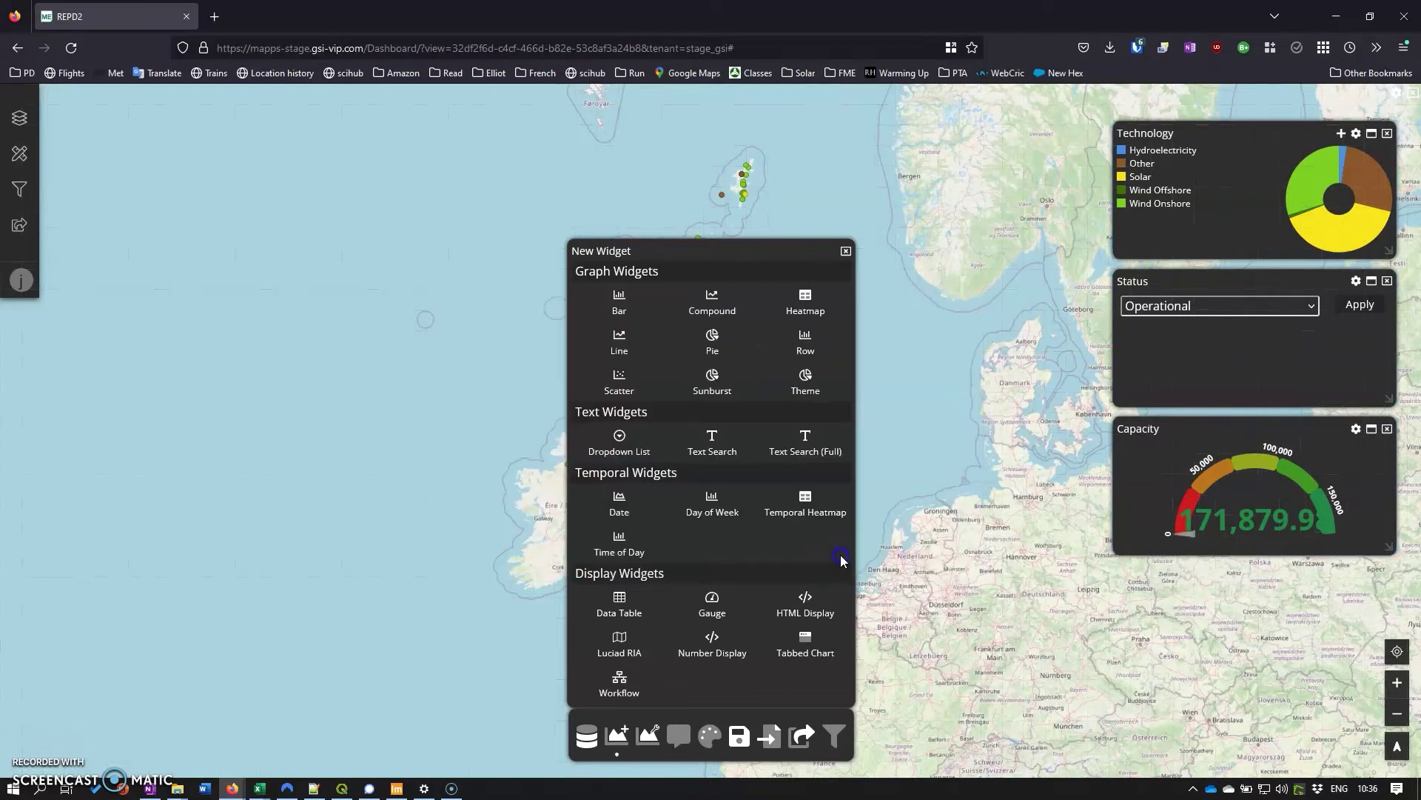
# - Apply the Operational status and Solar technology filters, then clear both so all sites show
pyautogui.click(846, 251)
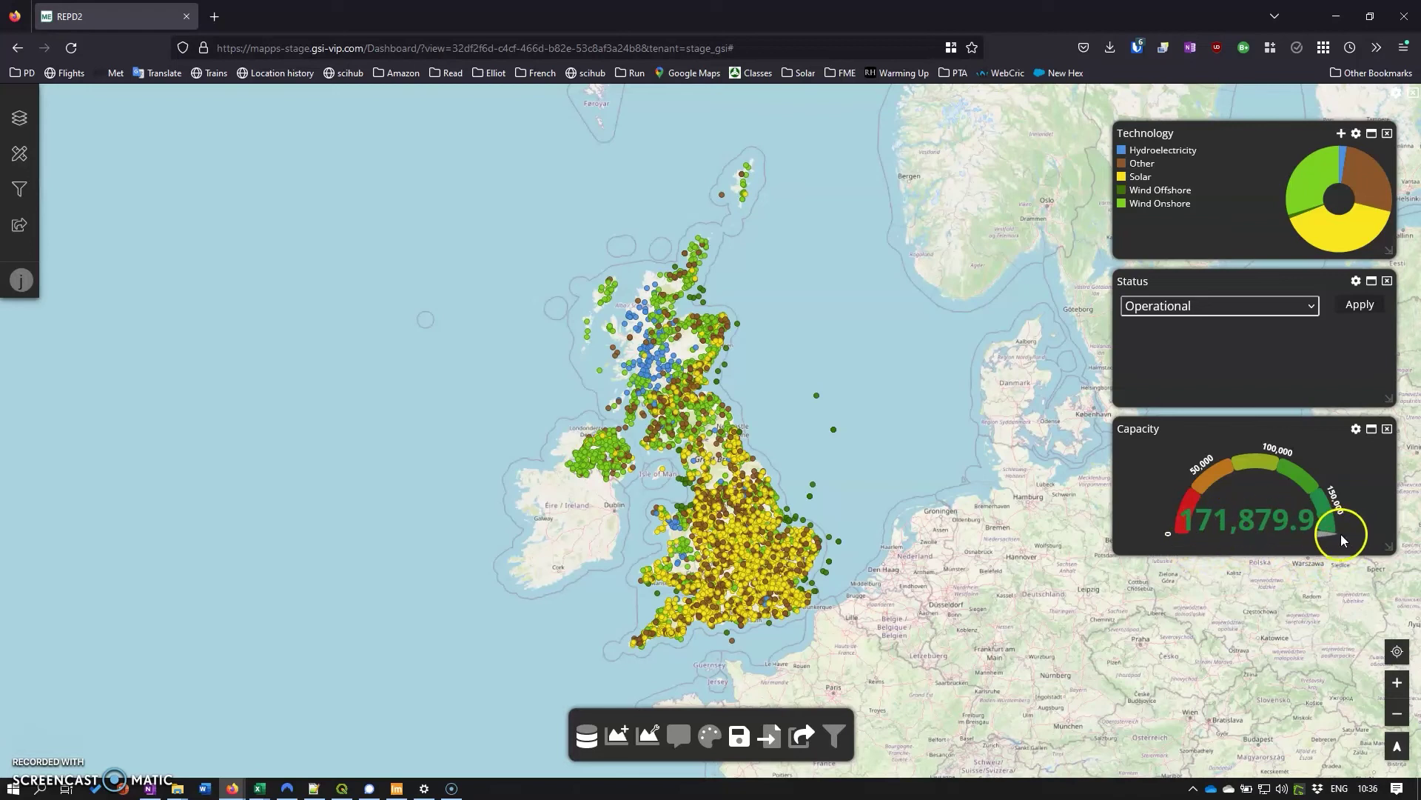
pyautogui.click(1256, 312)
pyautogui.click(1256, 313)
pyautogui.click(1360, 307)
pyautogui.click(1223, 494)
pyautogui.click(1337, 232)
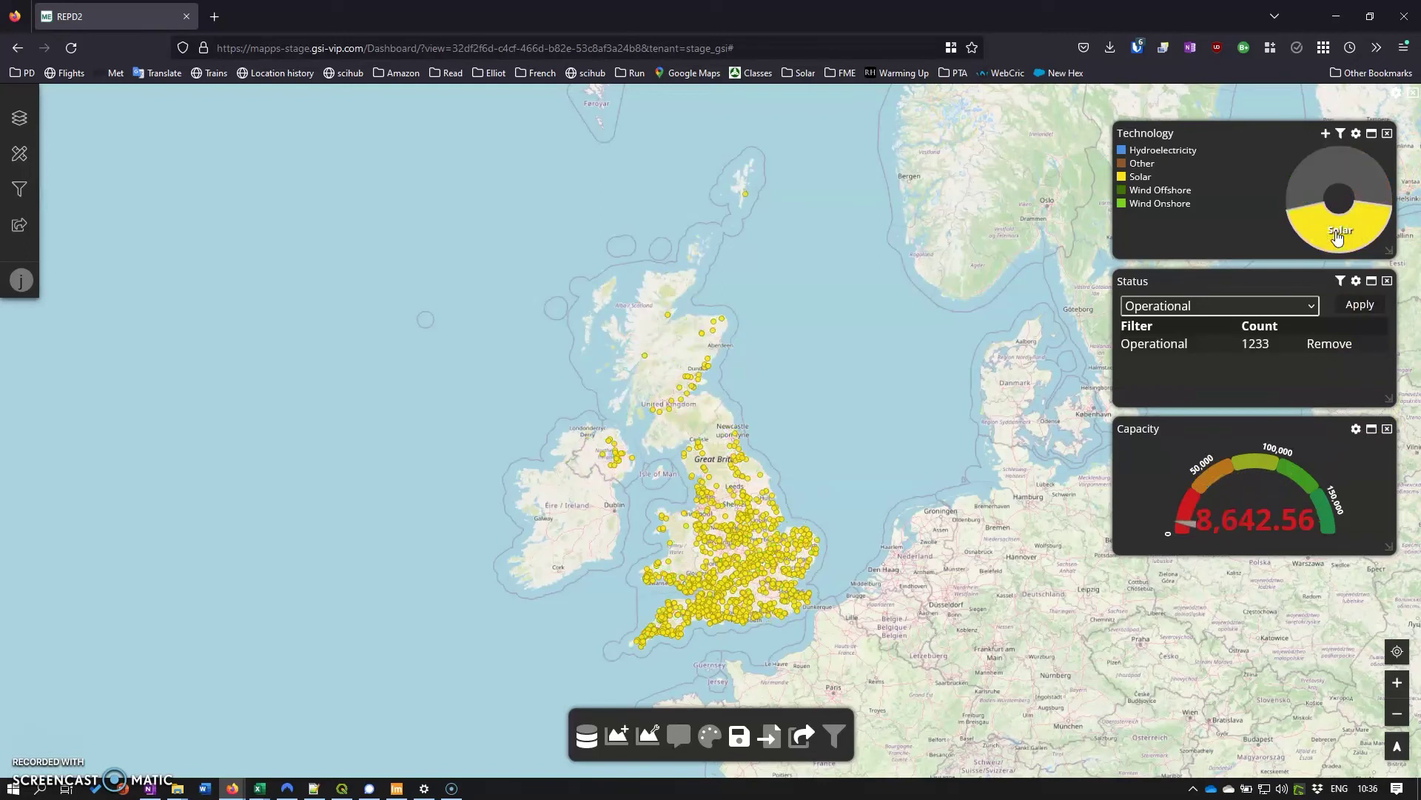
pyautogui.click(1341, 133)
pyautogui.click(1342, 282)
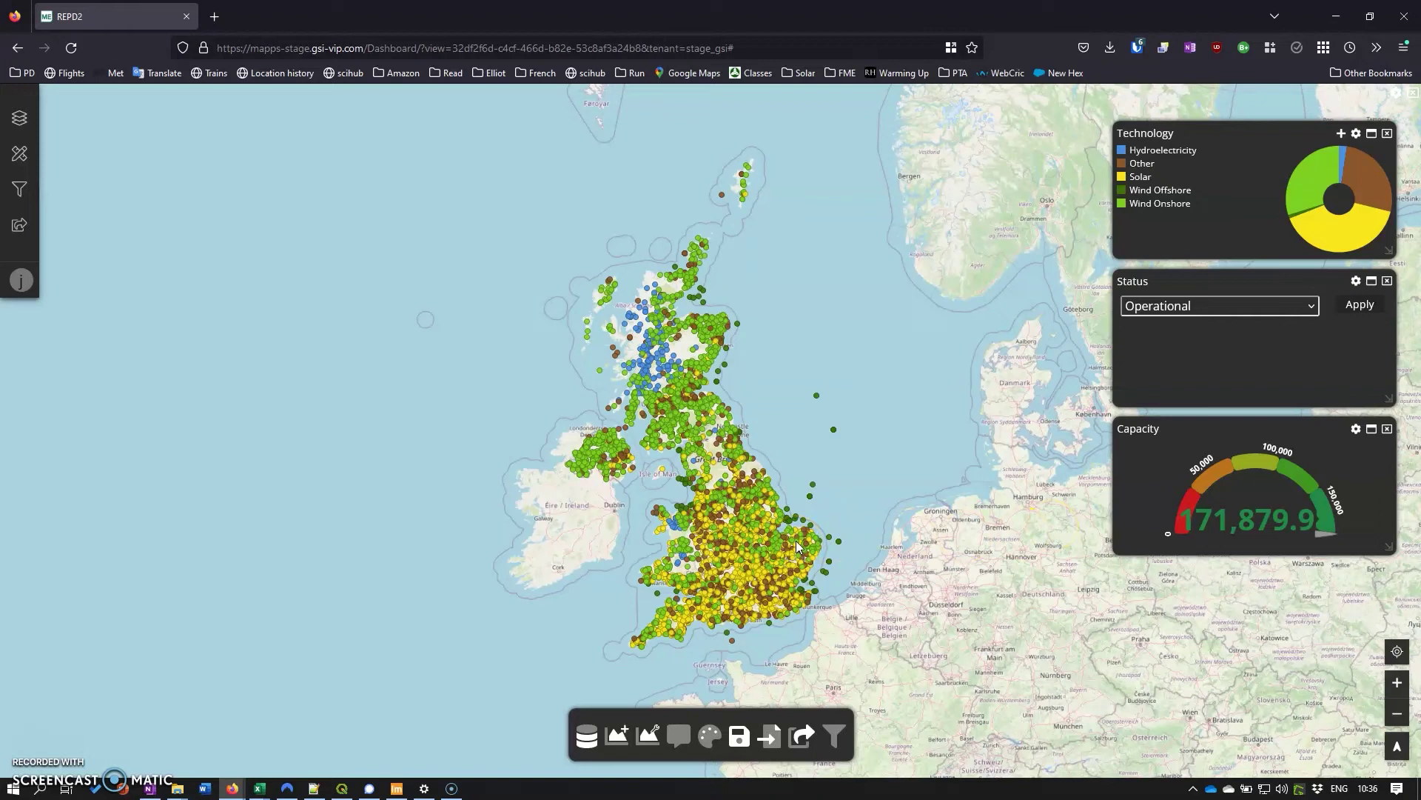
pyautogui.click(802, 510)
pyautogui.click(782, 503)
# - Unhide the Title Bar widget, base it on the Repd_July2022 dataset, and title it 'Sites'
pyautogui.click(648, 737)
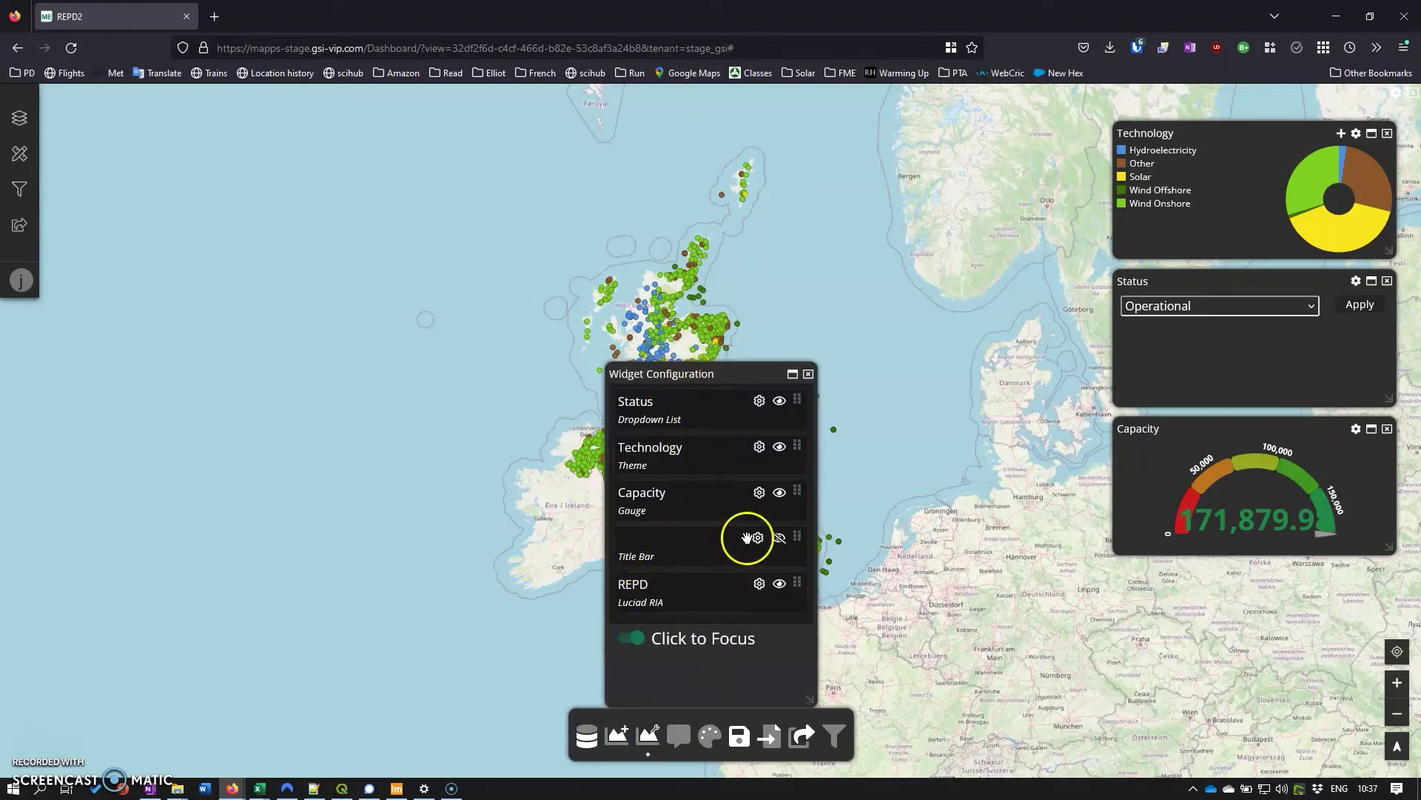
pyautogui.click(778, 539)
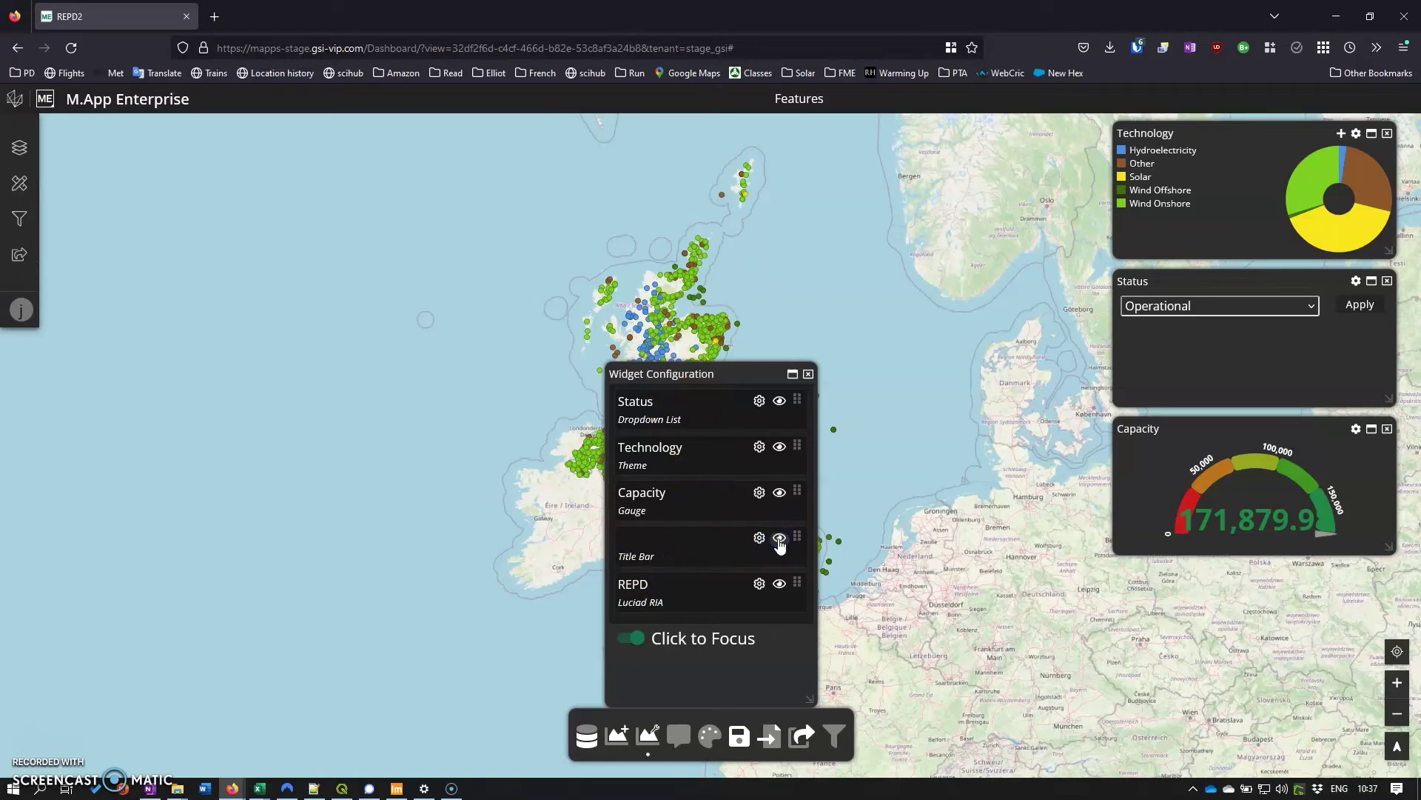
pyautogui.click(760, 539)
pyautogui.click(577, 435)
pyautogui.click(659, 335)
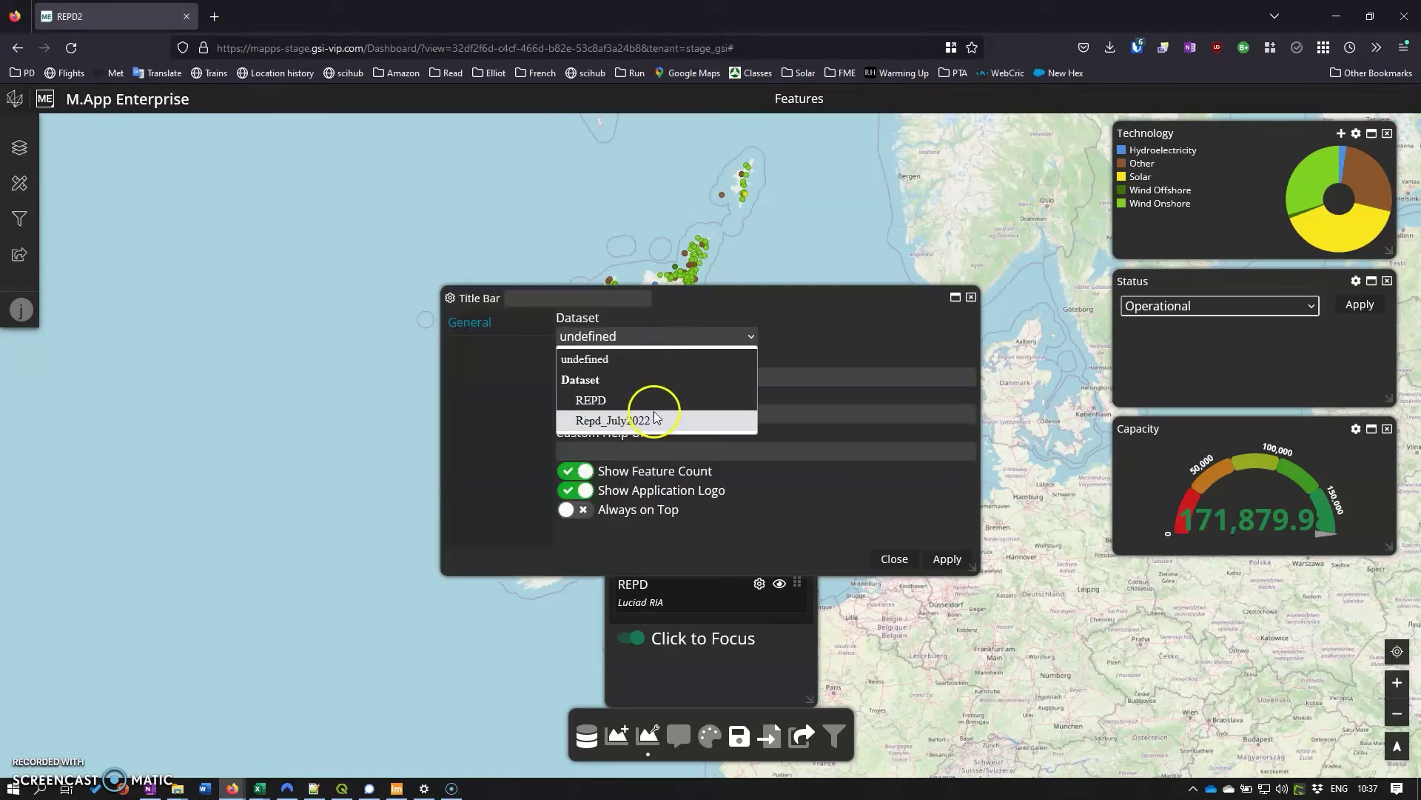
pyautogui.click(654, 419)
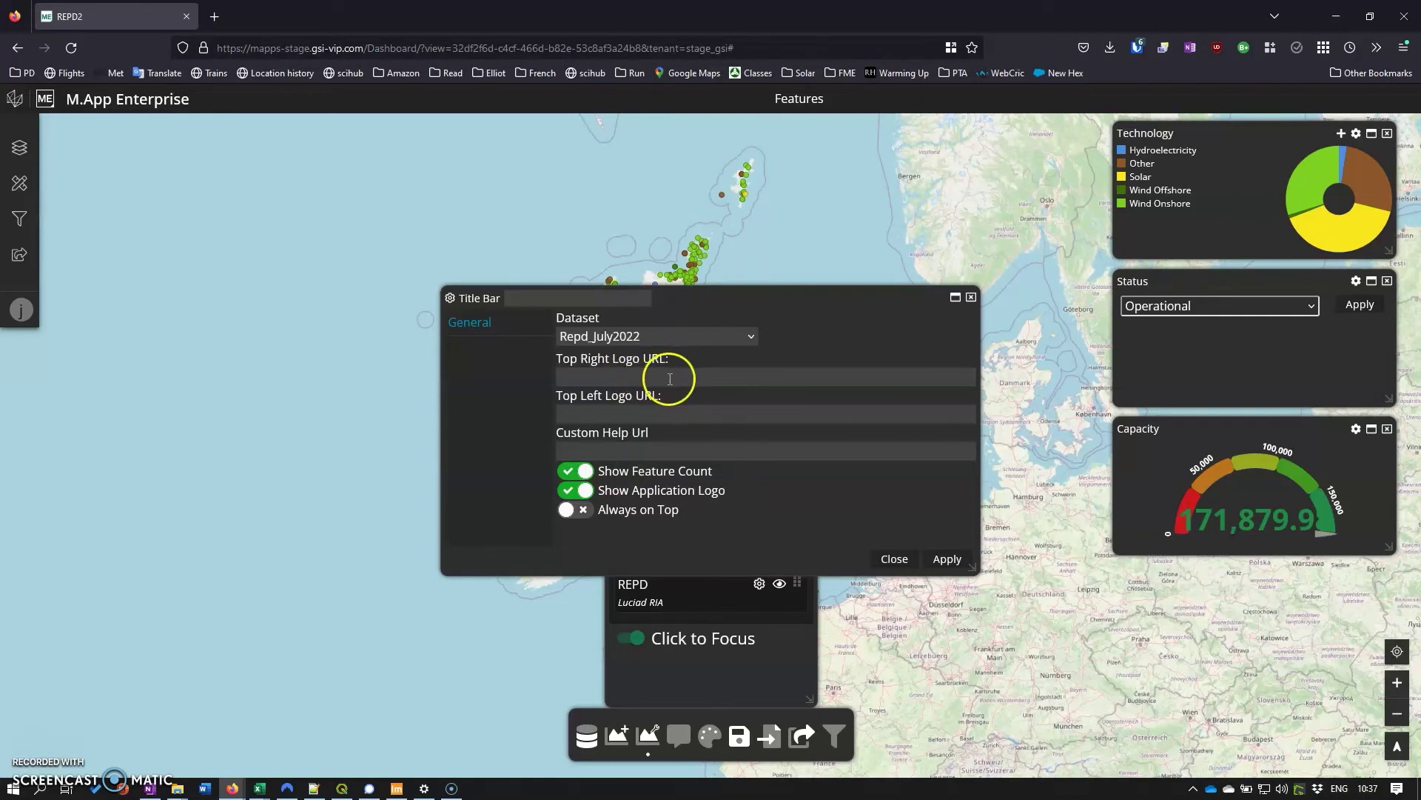
pyautogui.click(592, 303)
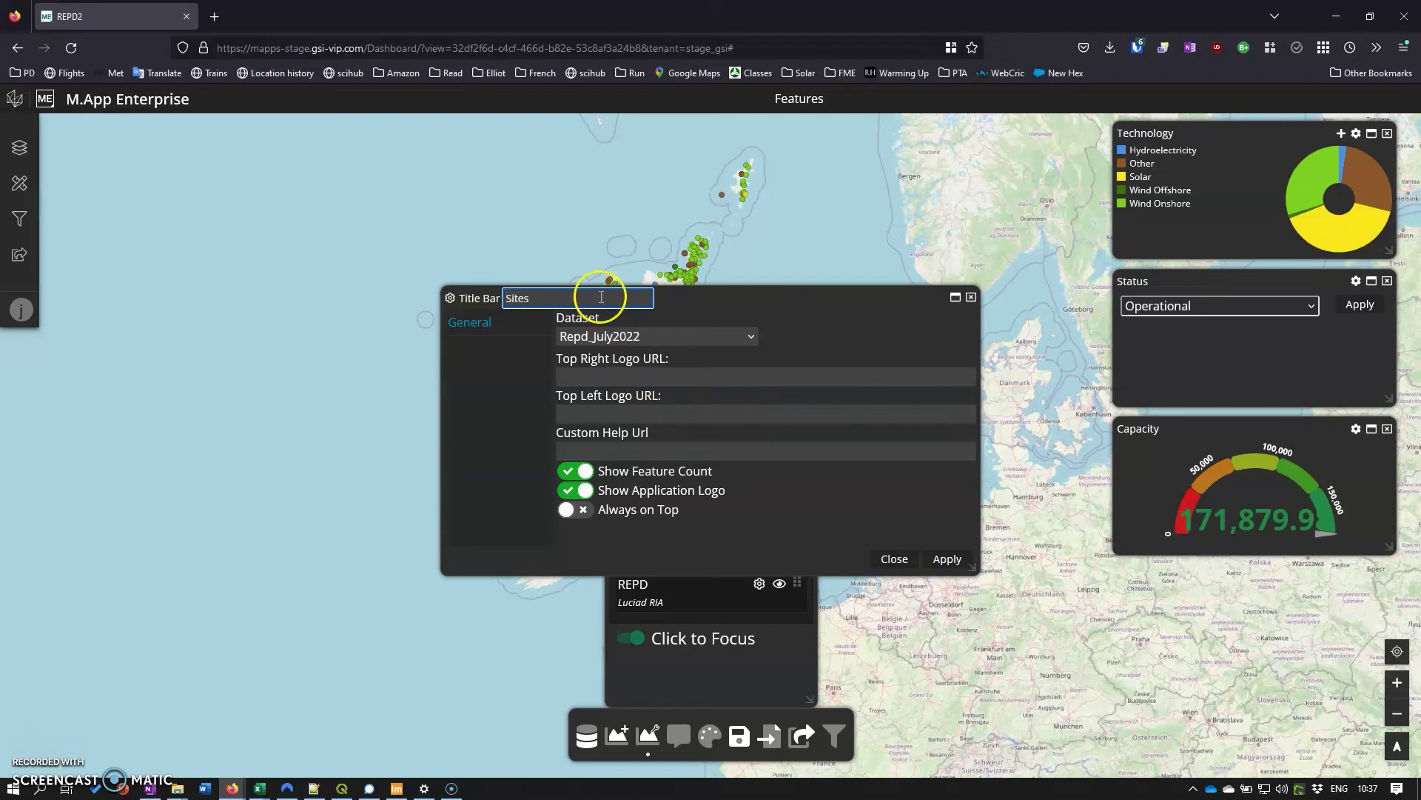
pyautogui.click(949, 561)
pyautogui.click(893, 560)
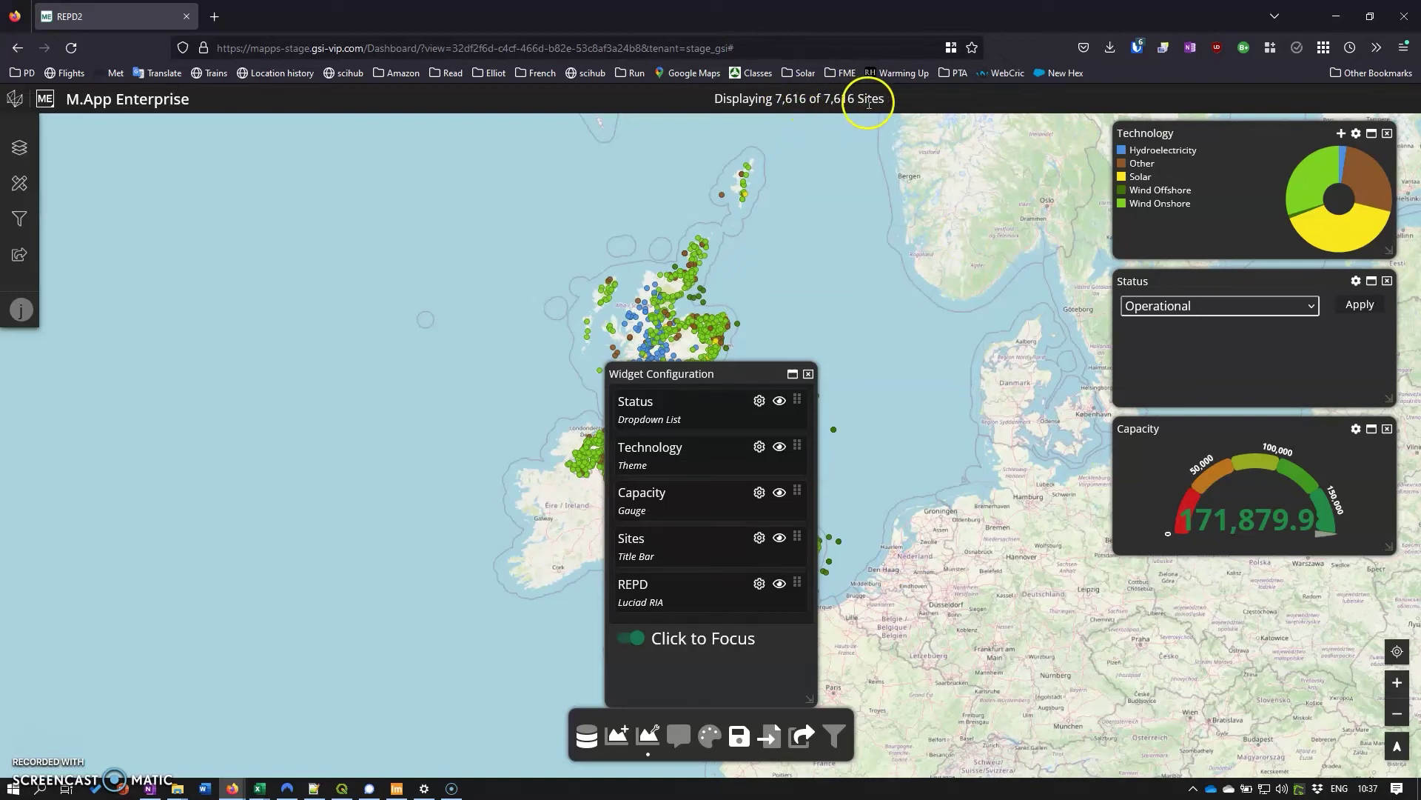
# - Apply the Operational status filter, close the widget list, then remove the status filter
pyautogui.click(1360, 306)
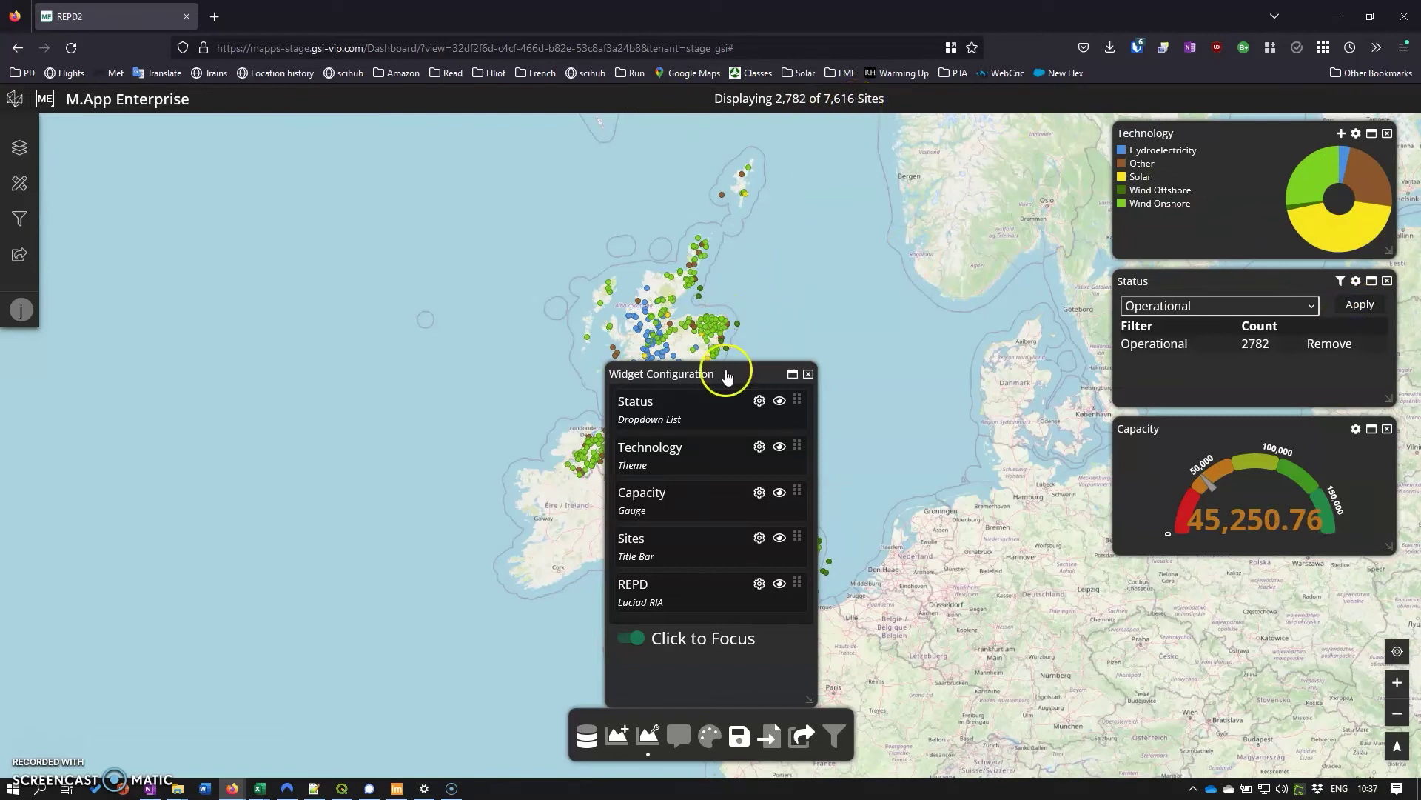
pyautogui.click(808, 374)
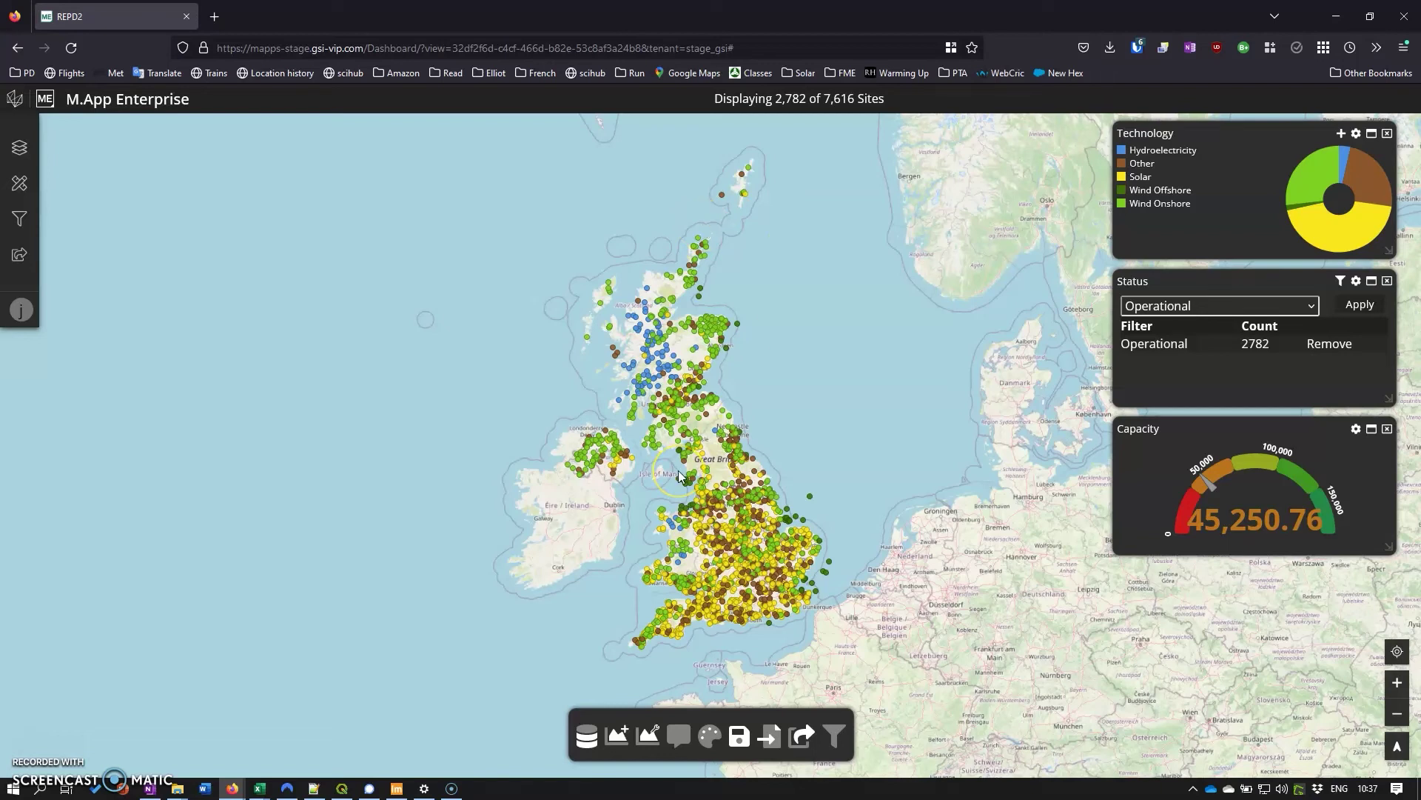
pyautogui.click(810, 489)
pyautogui.click(1349, 296)
pyautogui.click(831, 573)
# - Filter sites by Solar, then Hydroelectricity in the Technology pie, clearing each filter afterwards
pyautogui.click(1335, 234)
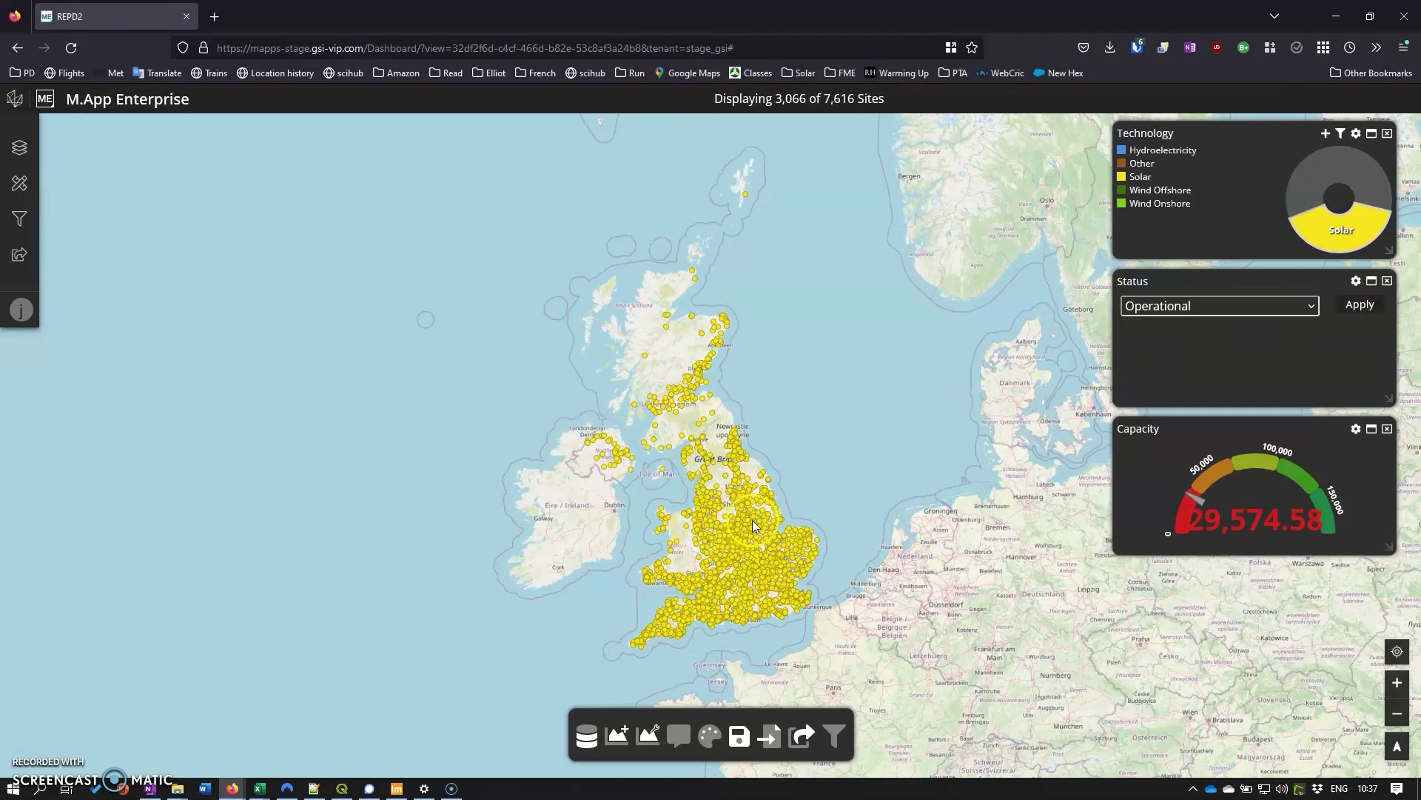
pyautogui.click(1339, 134)
pyautogui.click(1165, 154)
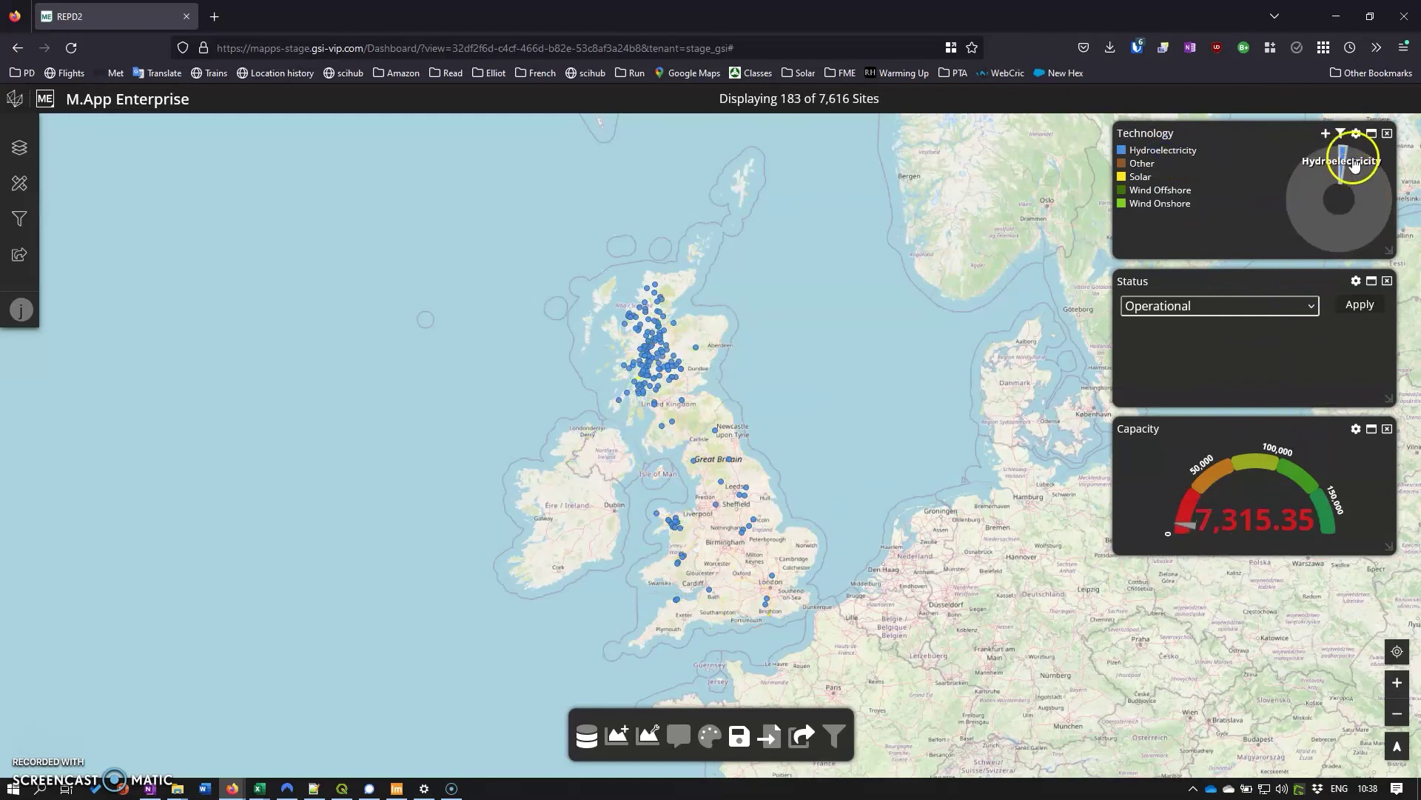
pyautogui.click(1339, 134)
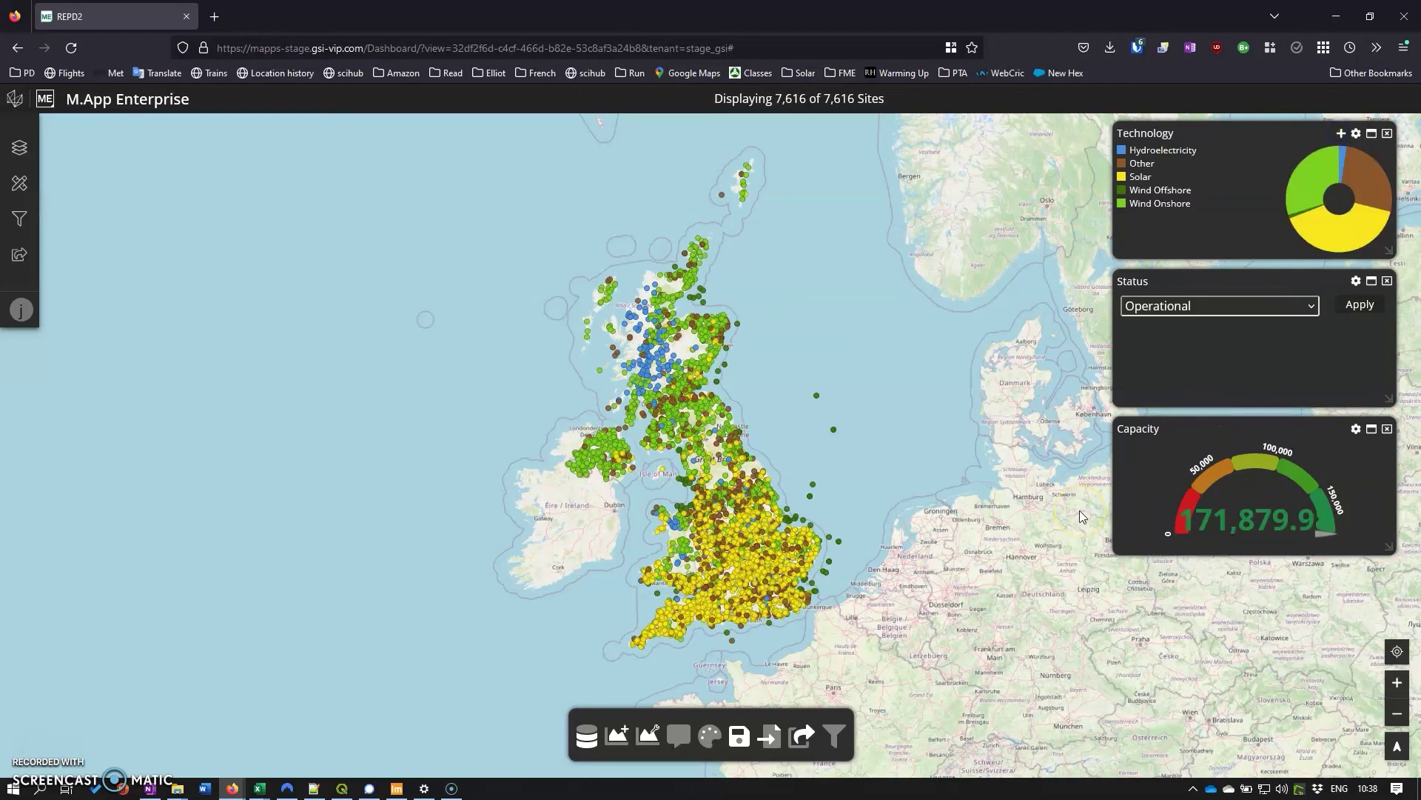